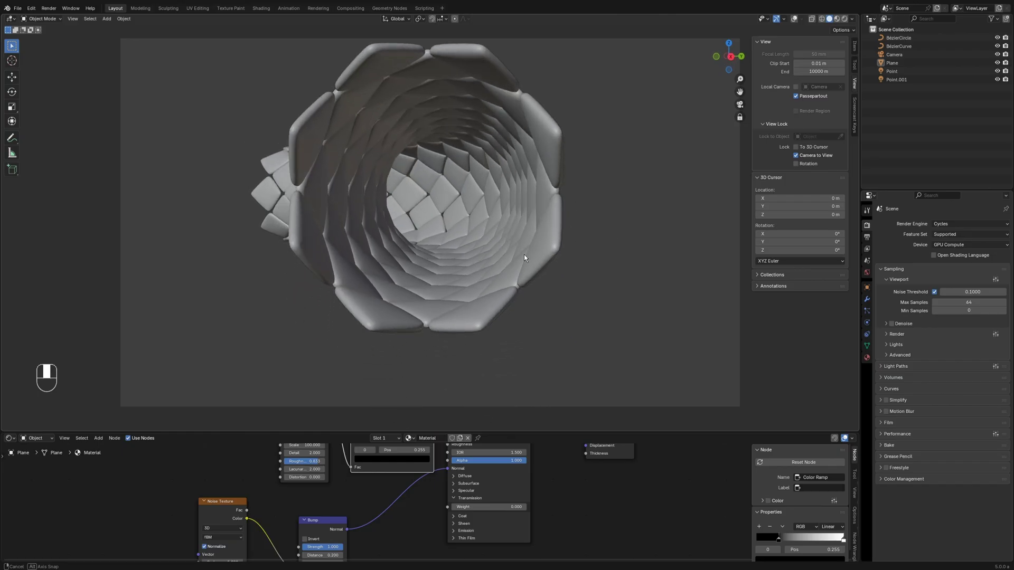
- Preview the finished scaled tube in rendered shading from another angle, then return to solid shading
key(z)
click(510, 230)
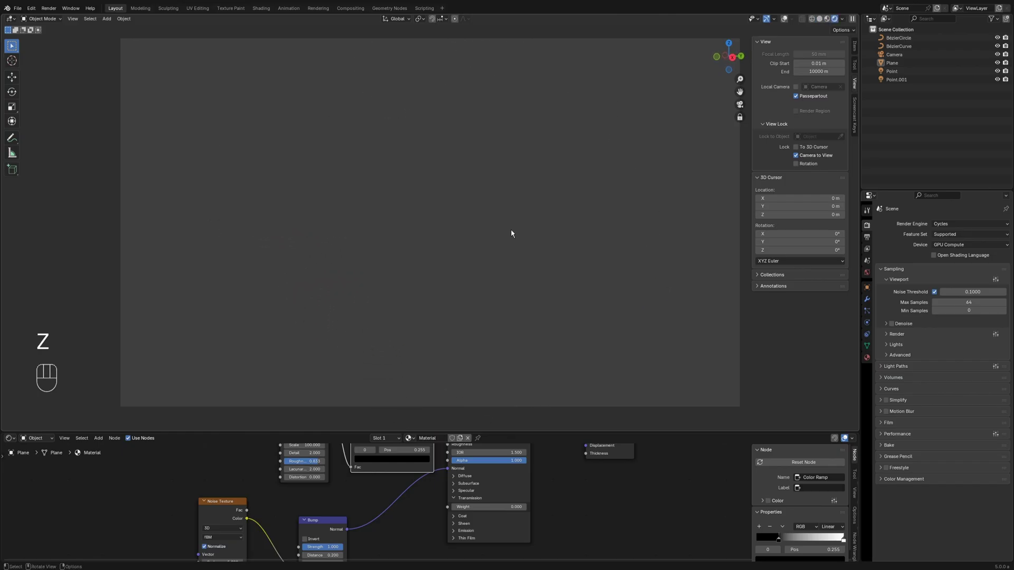
middle_drag(505, 258, 497, 264)
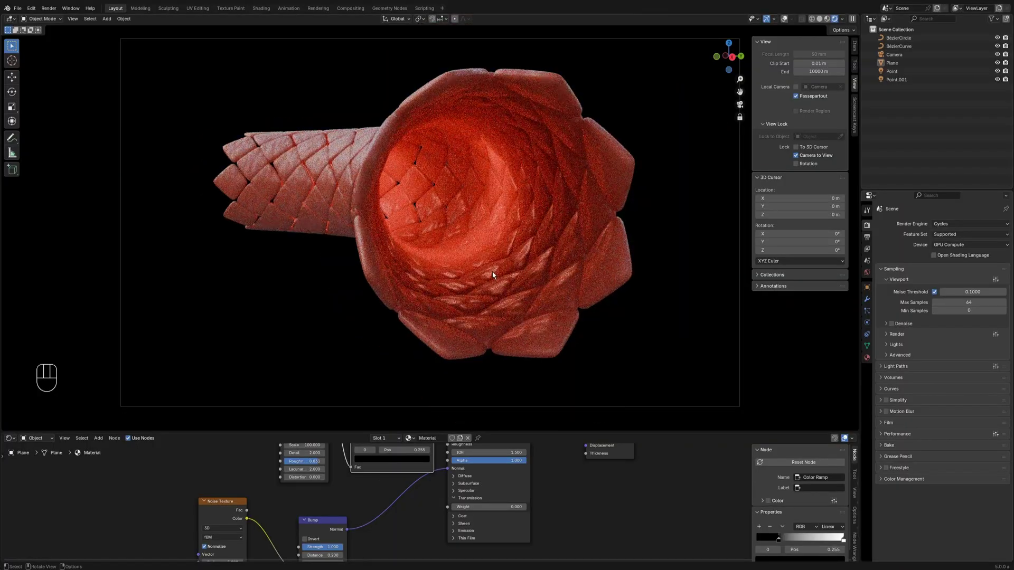
key(z)
click(547, 272)
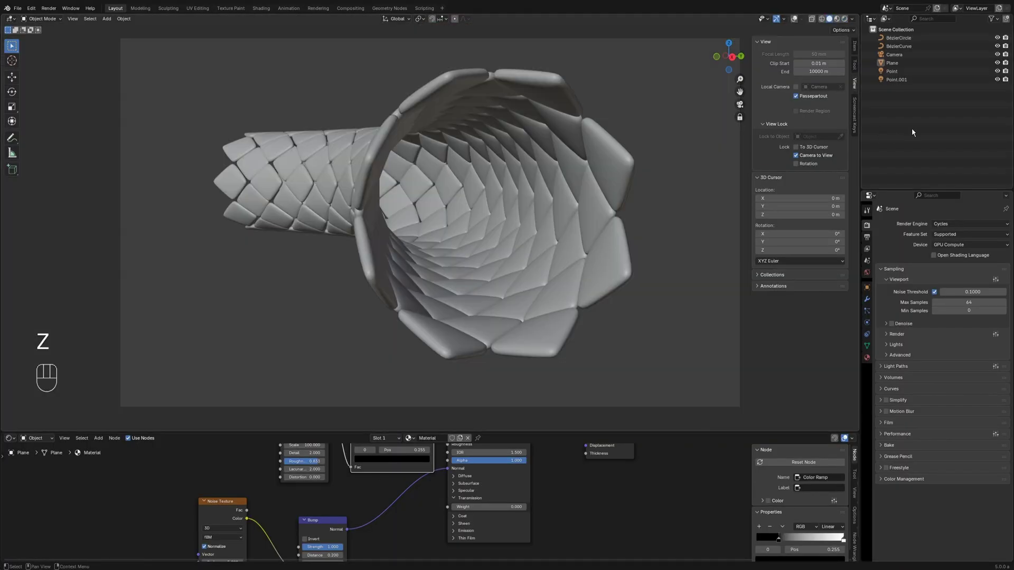
- Delete every object in the scene collection, including the curves, camera, plane and point lights
drag(912, 133, 898, 35)
right_click(898, 37)
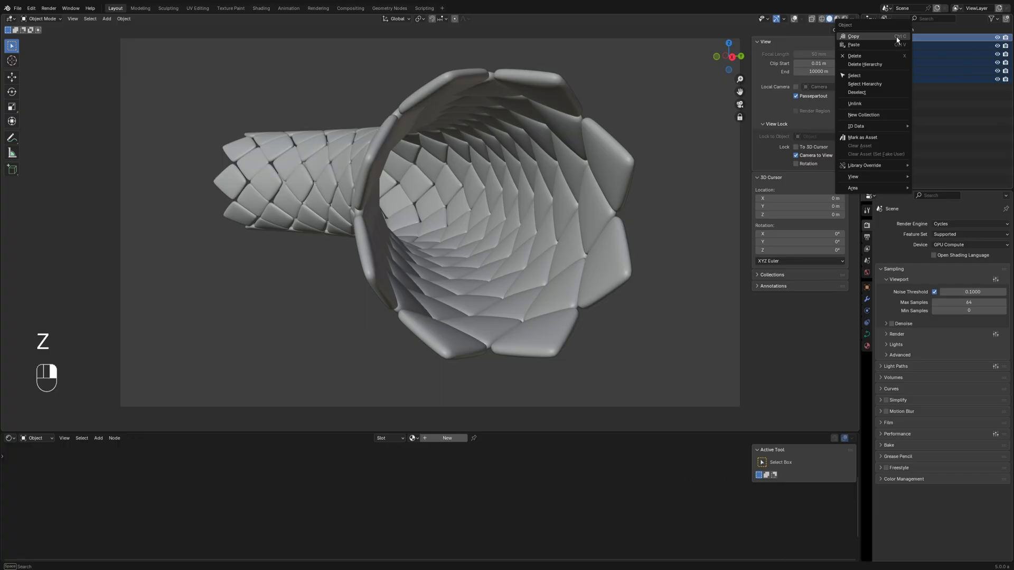
click(882, 64)
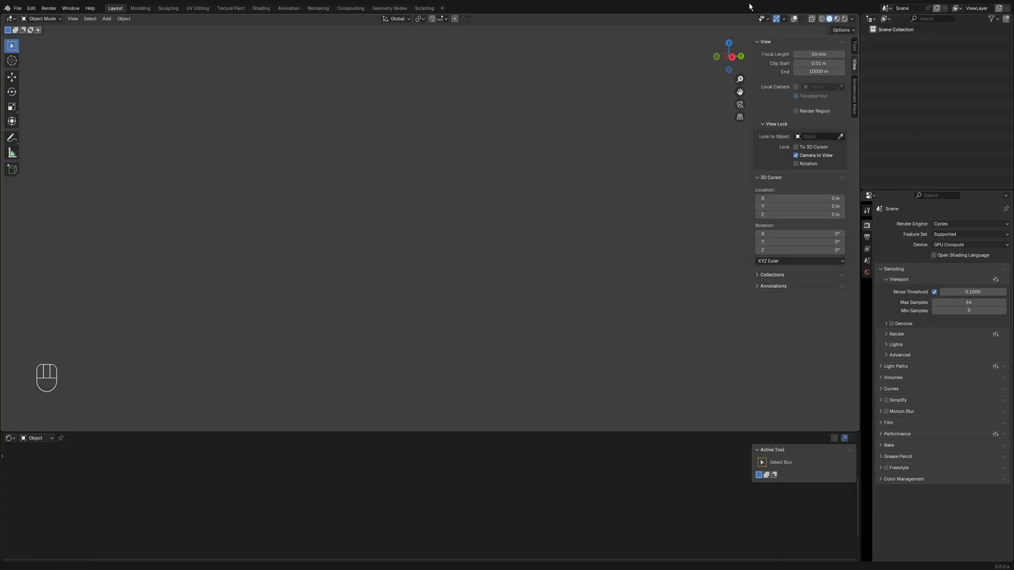
- Add a mesh plane at the world origin and frame it in the viewport
click(107, 19)
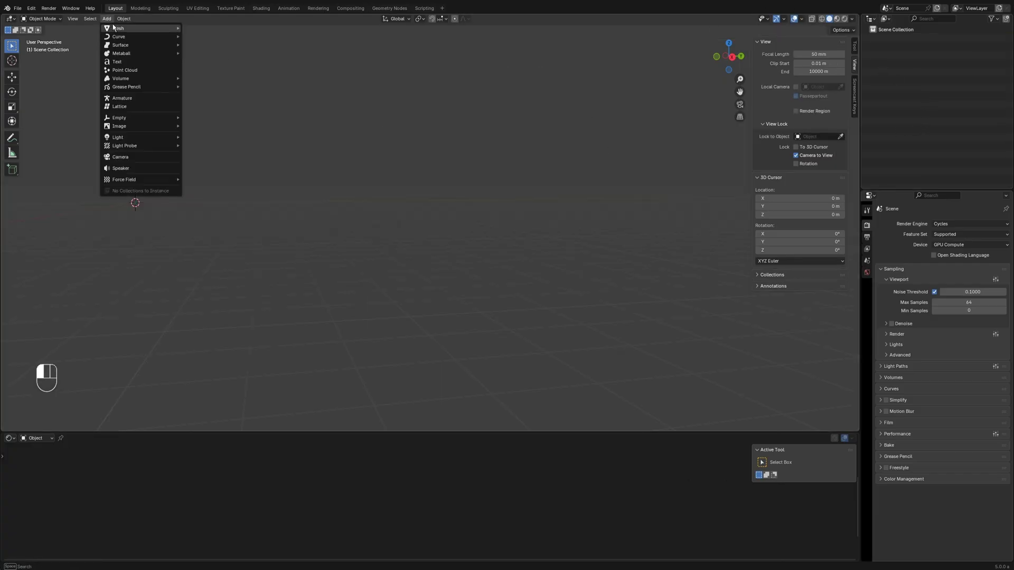
mouse_move(114, 27)
click(209, 28)
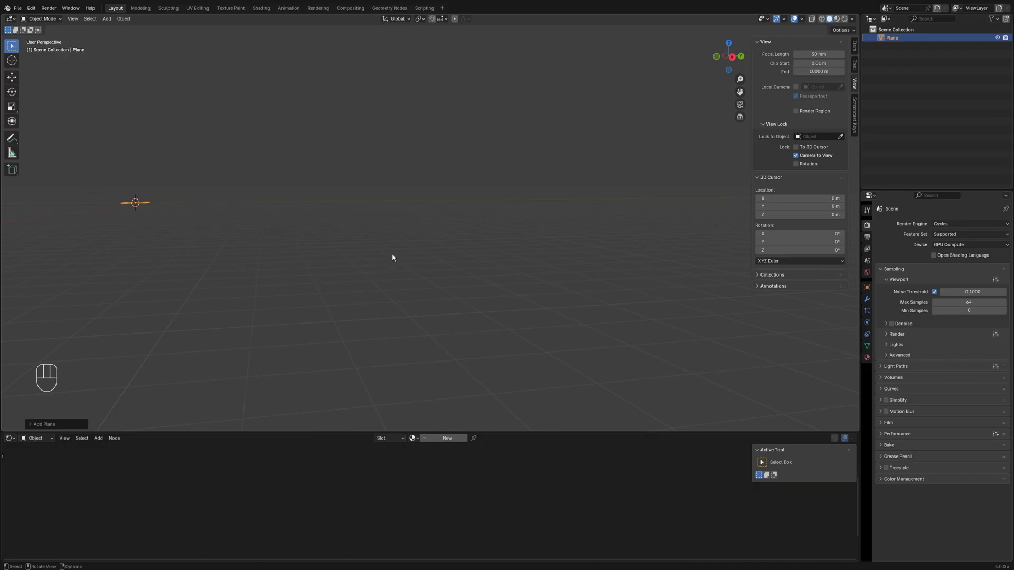
key(KP_Decimal)
middle_drag(323, 257, 434, 264)
- In Edit Mode, rotate the plane's mesh 90° about the global X axis so it stands upright
key(Tab)
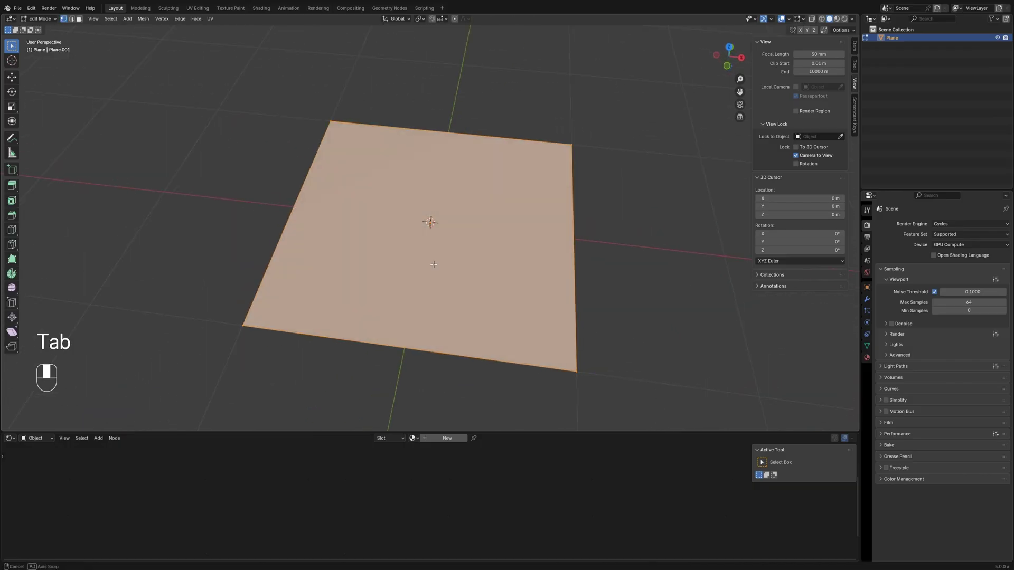
key(r)
key(x)
key(KP_9)
key(KP_0)
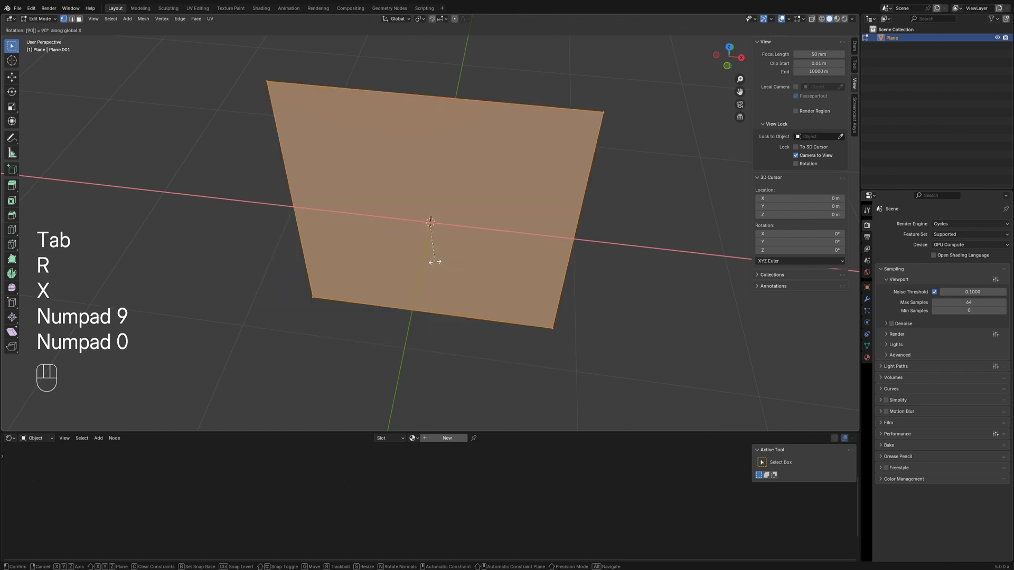
click(436, 261)
- Rotate the upright plane's mesh 45° about the global Y axis to form a diamond
key(r)
key(y)
key(KP_4)
key(KP_5)
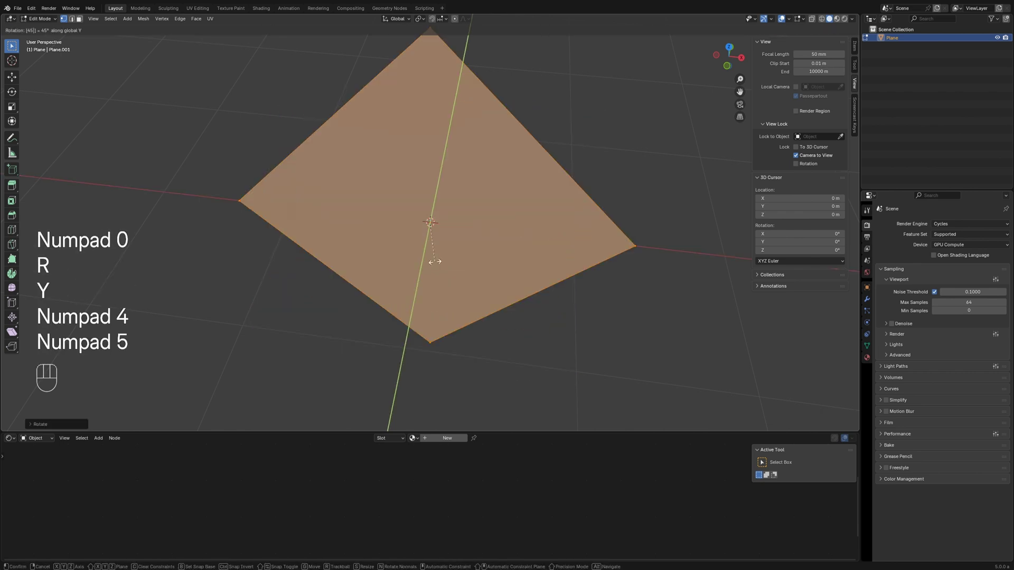
click(435, 262)
- Stretch the diamond along global Z to about 1.2 times its height and return to Object Mode
middle_drag(435, 262, 442, 225)
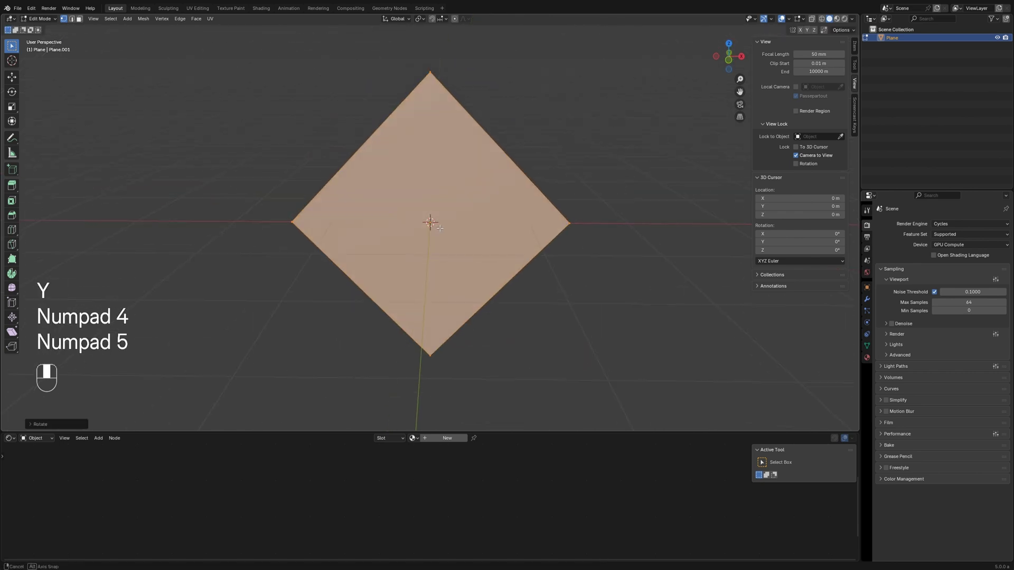
key(s)
key(z)
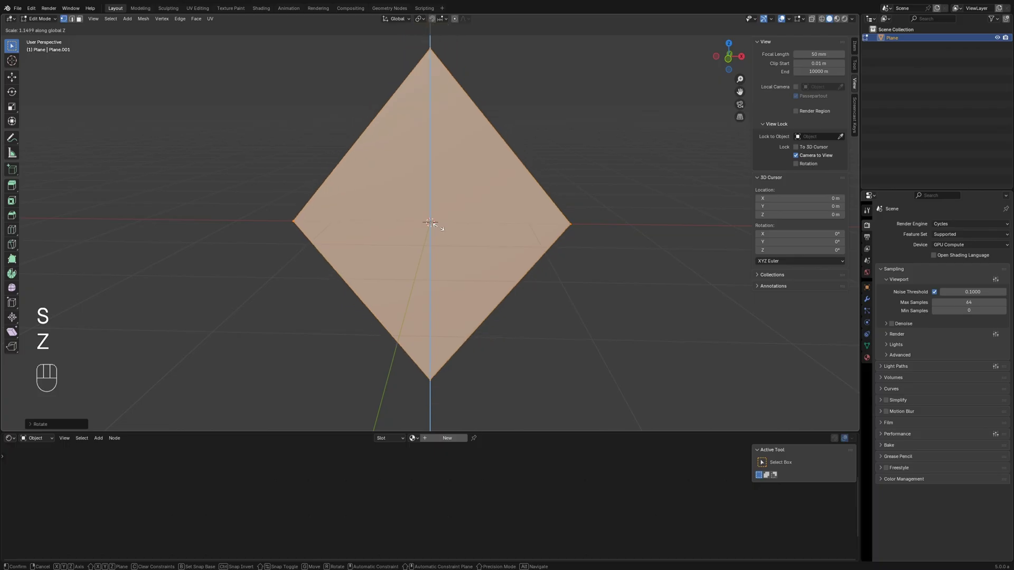
click(438, 226)
scroll(438, 226, down, 2)
click(40, 19)
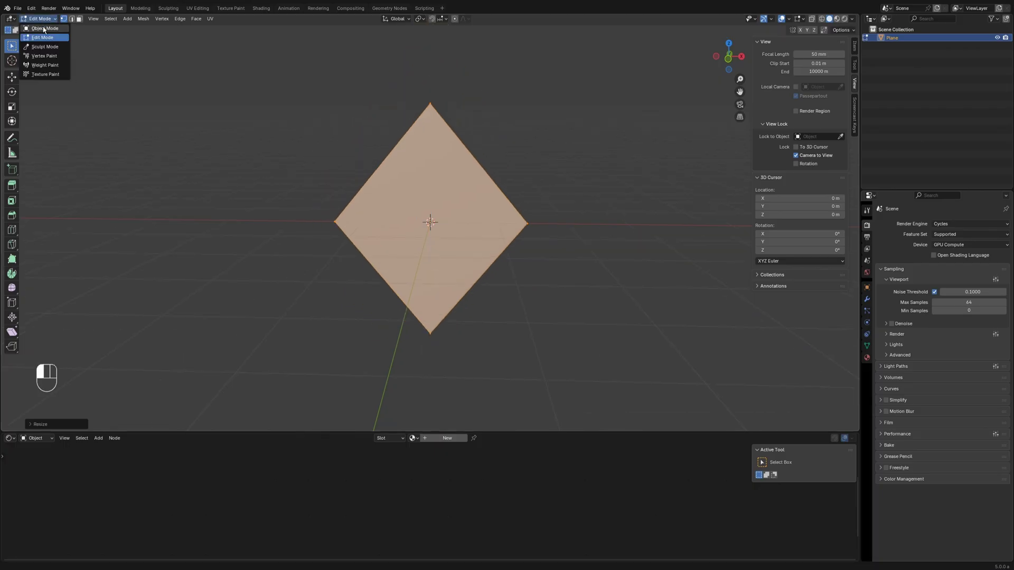
click(42, 32)
- Add an Array modifier to the diamond and set its count to 8 to make a horizontal row
scroll(452, 288, down, 2)
shift+middle_drag(452, 288, 334, 290)
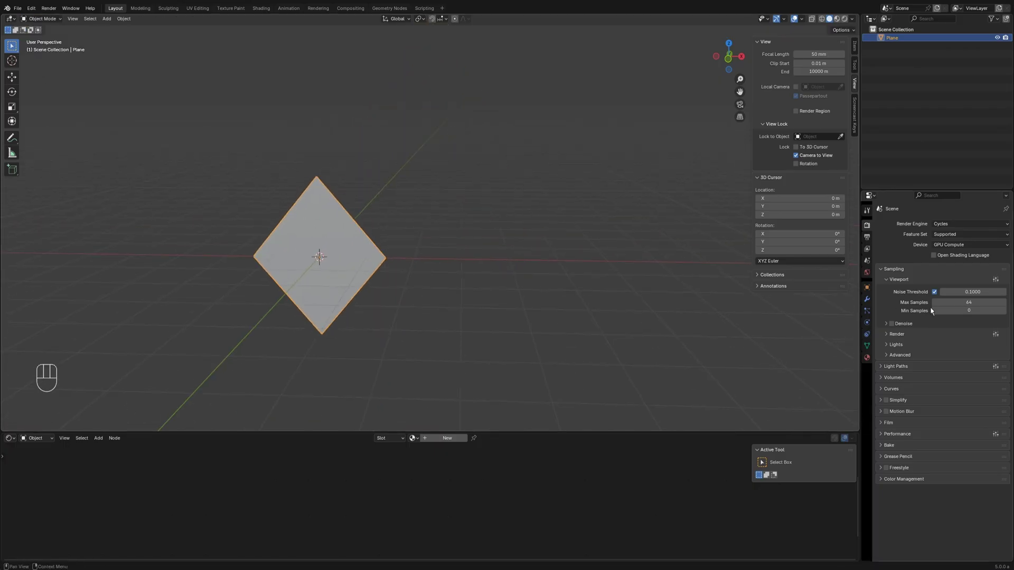
click(866, 299)
click(910, 225)
mouse_move(910, 229)
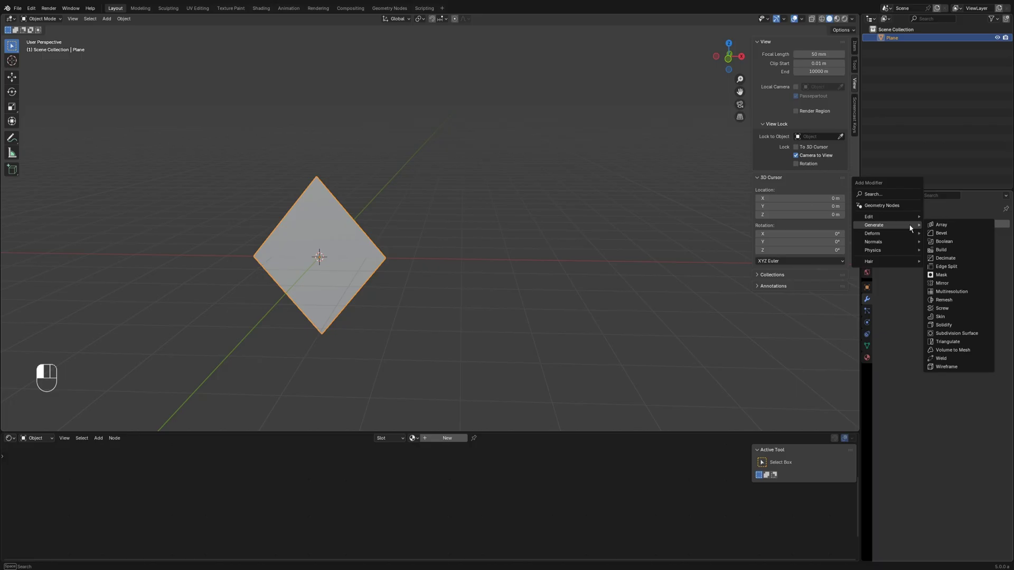
click(943, 225)
click(975, 285)
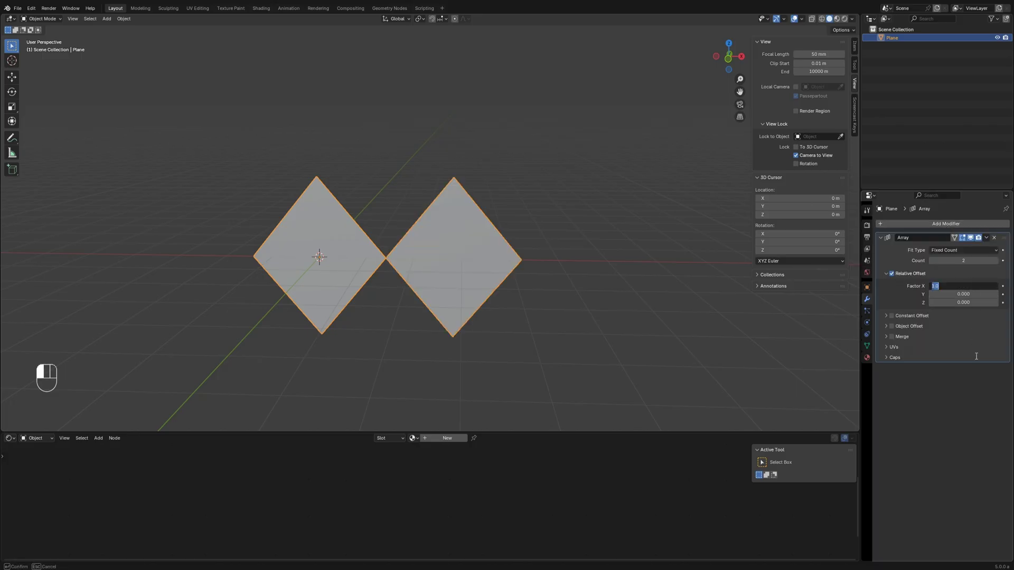
click(969, 262)
drag(968, 261, 995, 261)
scroll(362, 337, down, 5)
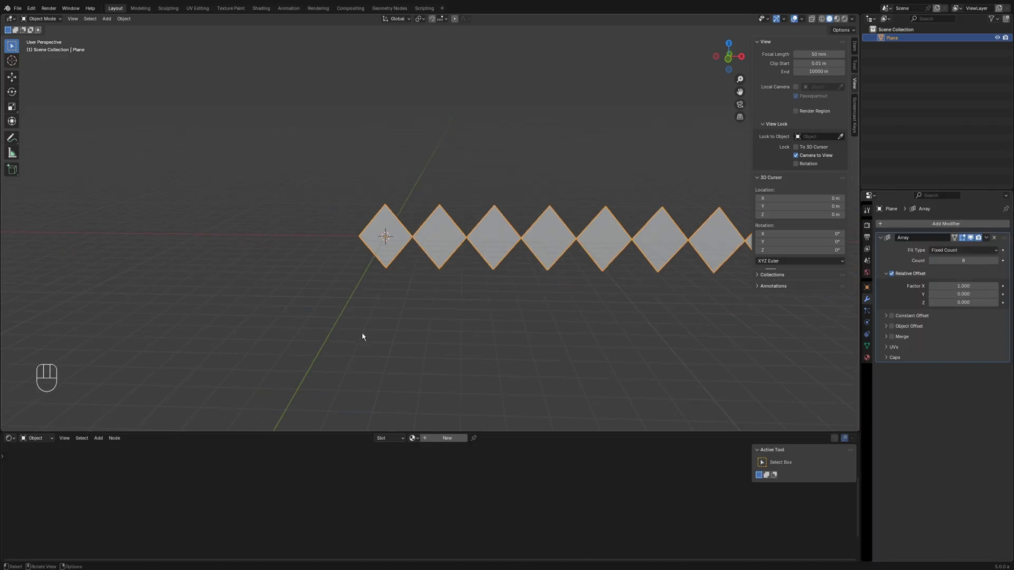
shift+middle_drag(442, 294, 385, 313)
- Collapse the first Array modifier's settings and add a second Array modifier to the plane
click(880, 237)
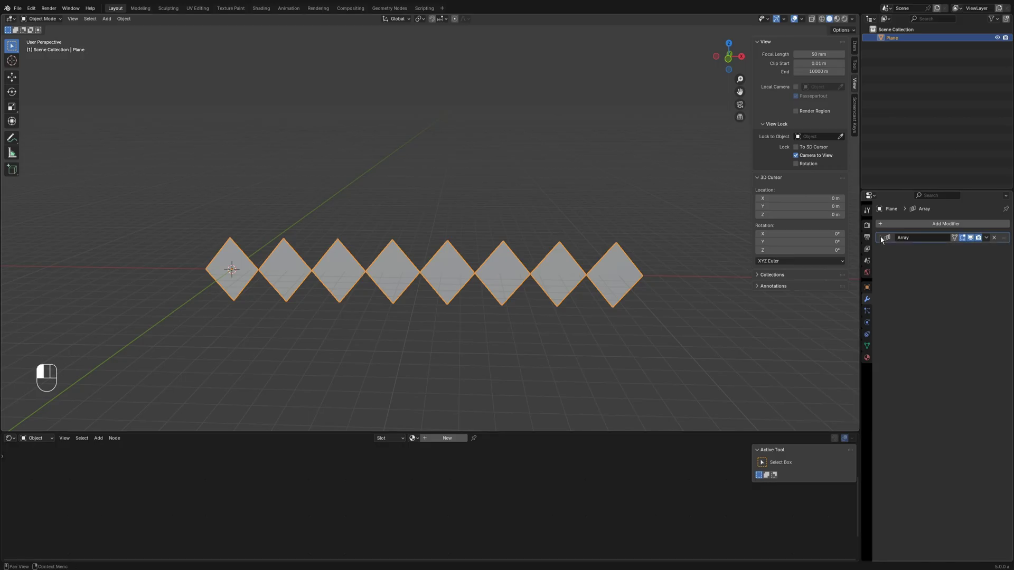
click(901, 223)
mouse_move(901, 224)
click(945, 220)
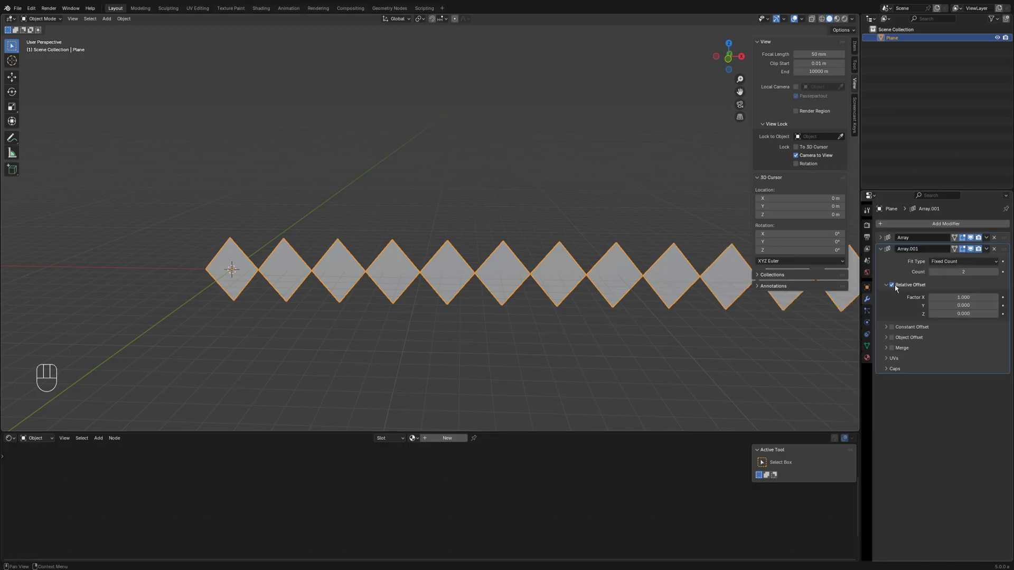
- Replace the second array's relative offset with a constant offset of 1.41 m in X and 1.68 m in Z
click(892, 327)
click(886, 327)
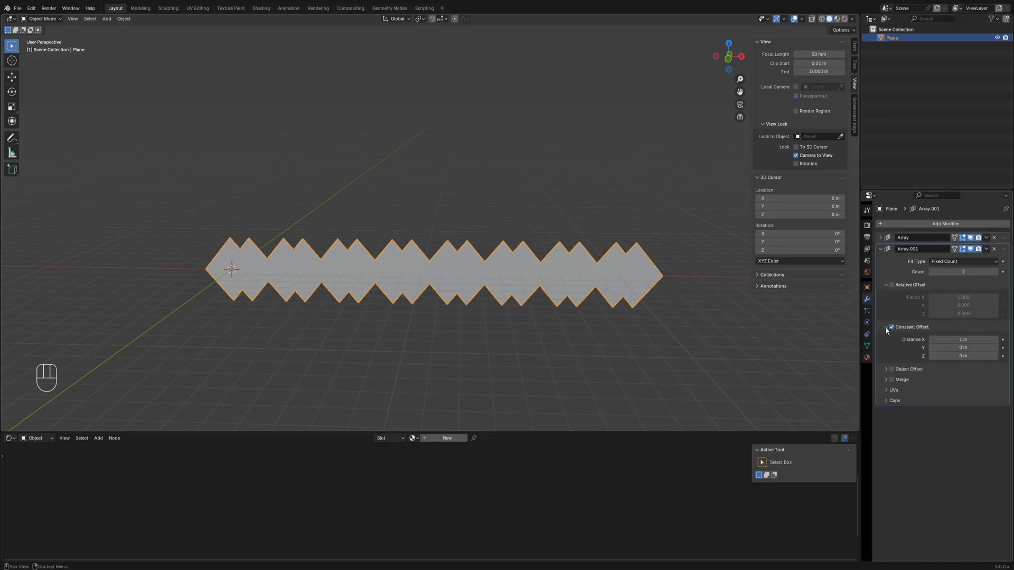
mouse_move(962, 356)
mouse_down()
mouse_move(995, 356)
mouse_move(974, 339)
mouse_move(966, 356)
mouse_move(963, 340)
mouse_move(963, 356)
mouse_move(977, 356)
mouse_move(960, 340)
mouse_up()
scroll(578, 279, up, 5)
scroll(395, 324, down, 5)
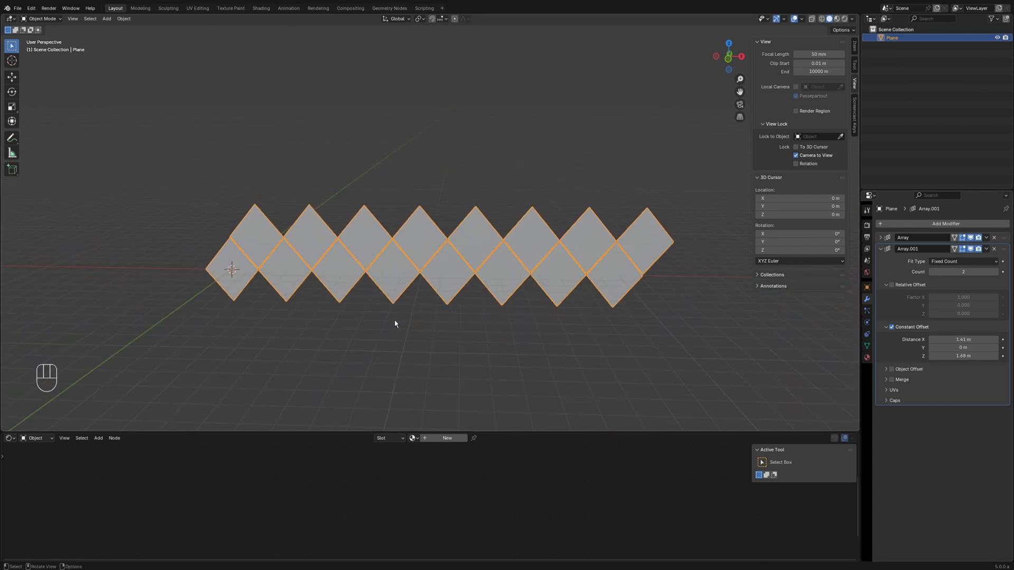
- Collapse the second Array modifier's settings and add a third Array modifier to the plane
click(880, 249)
click(922, 222)
mouse_move(922, 221)
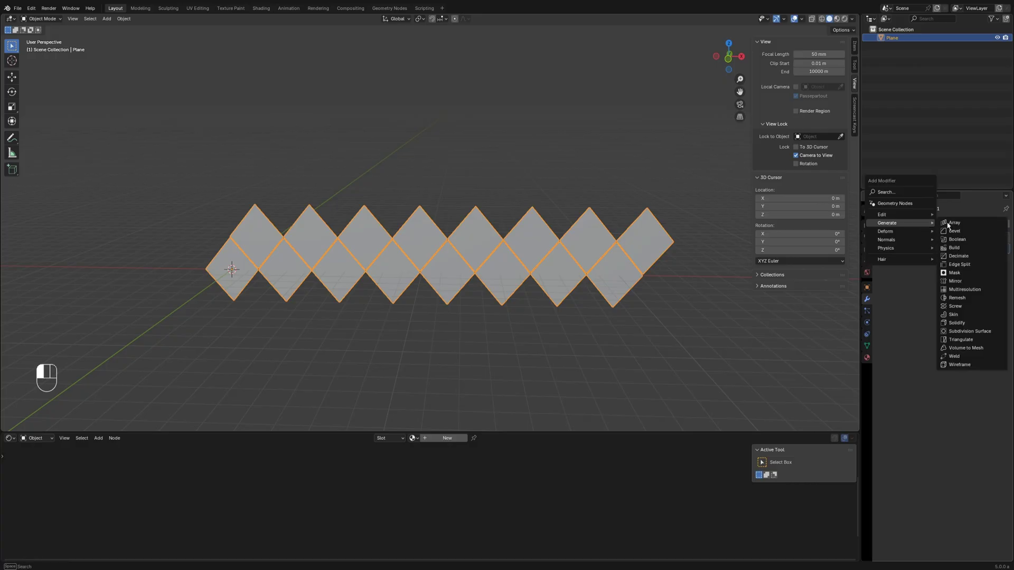
click(968, 223)
- Replace the third array's relative offset with a constant offset of 0 m in X and 3.38 m in Z
click(892, 296)
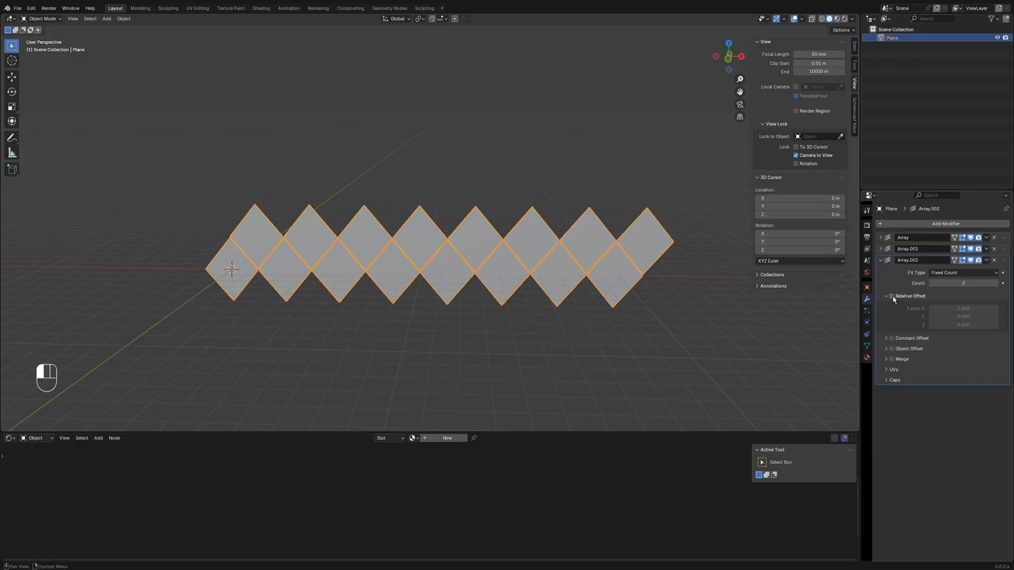
click(892, 338)
click(887, 338)
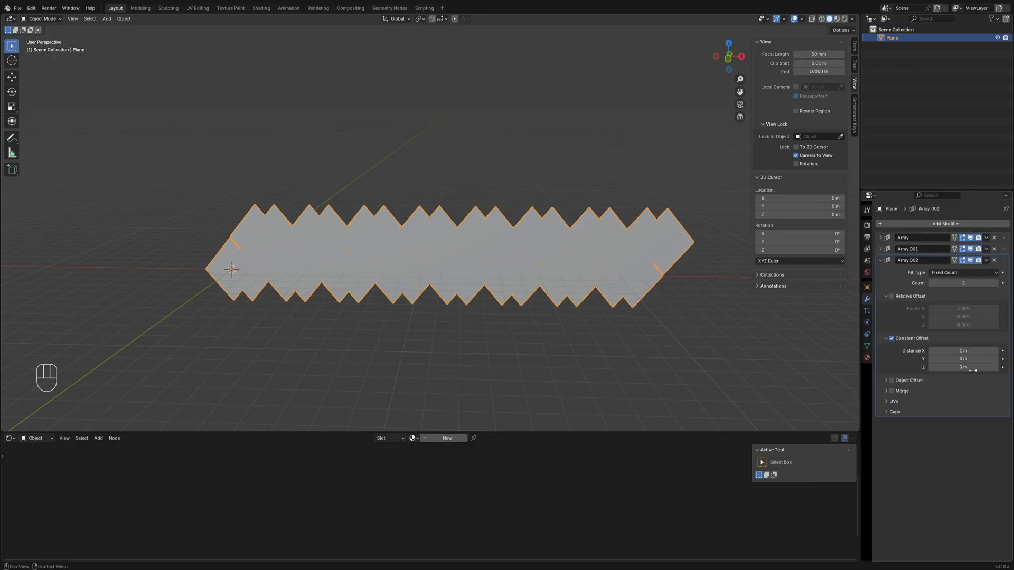
drag(964, 367, 1002, 367)
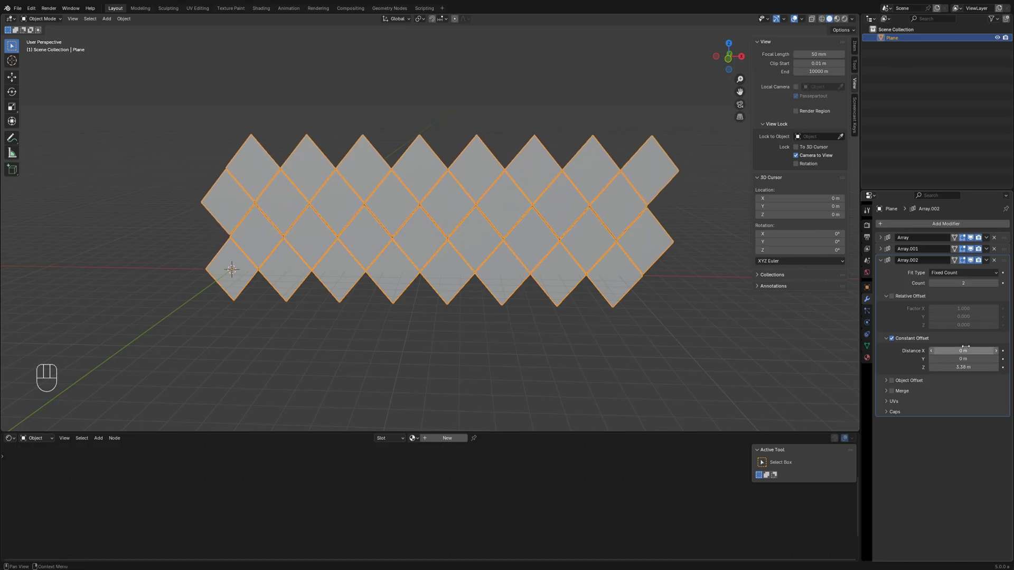
- Set the third array's count to 15 to extend the diamond pattern into a tall sheet
click(962, 284)
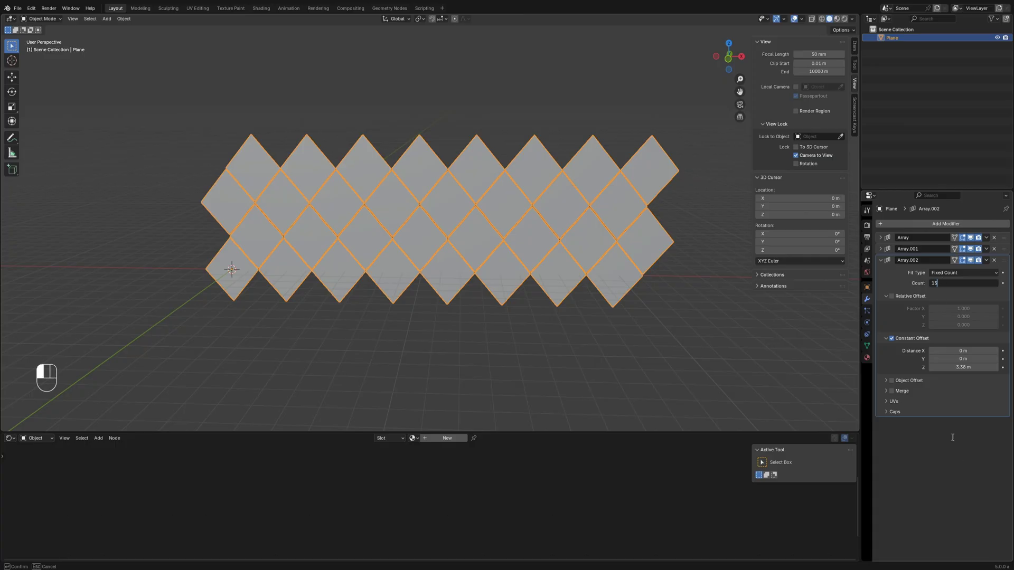
text(15)
key(Return)
scroll(433, 315, down, 5)
shift+middle_drag(464, 283, 484, 305)
scroll(481, 350, up, 3)
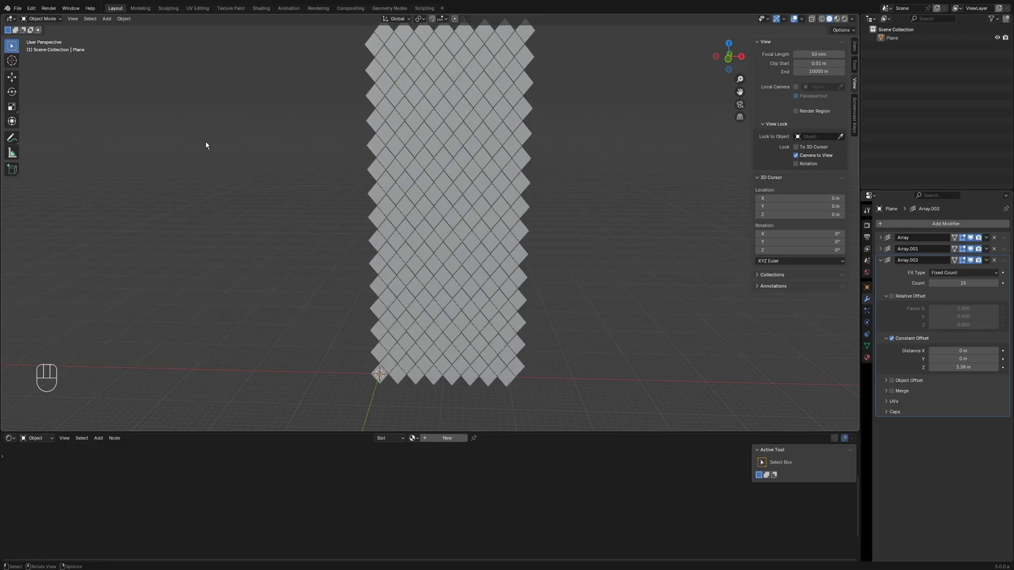
- Add a Bézier circle at the origin and scale it up about 5 times
click(107, 19)
mouse_move(117, 36)
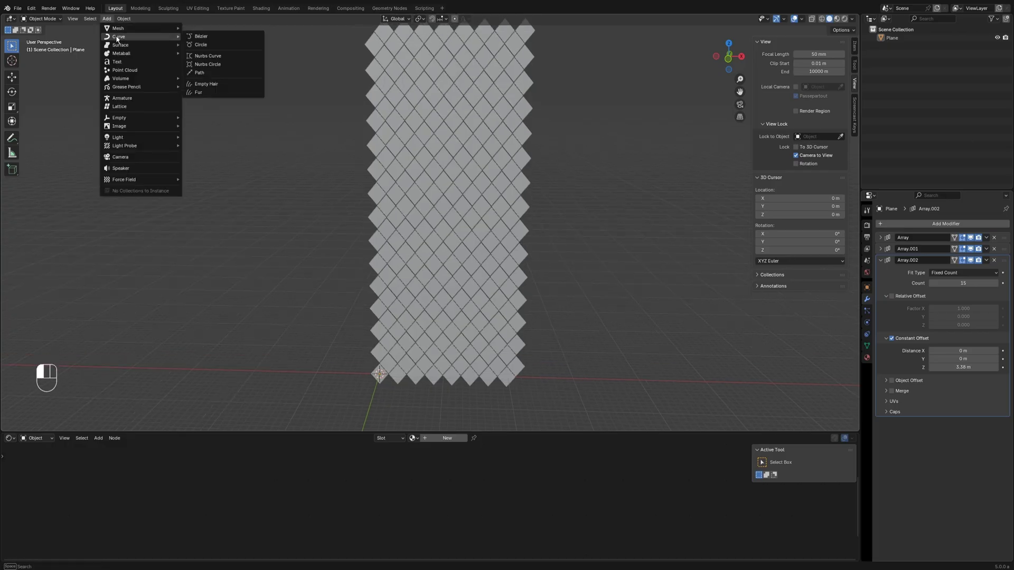
click(215, 45)
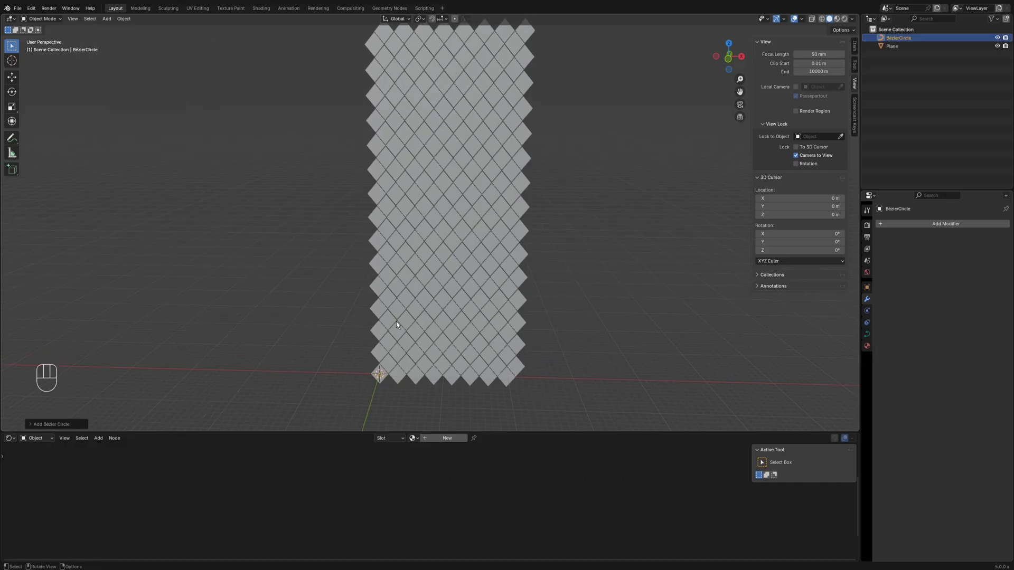
key(s)
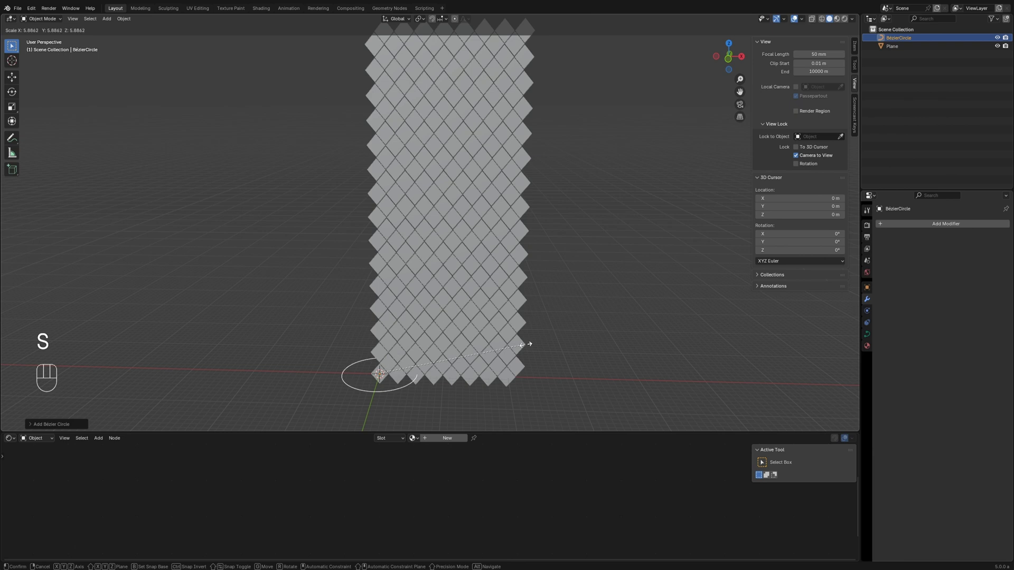
click(509, 347)
- Add a Curve modifier to the diamond sheet with BézierCircle as its curve object, deforming along X
click(411, 292)
click(881, 261)
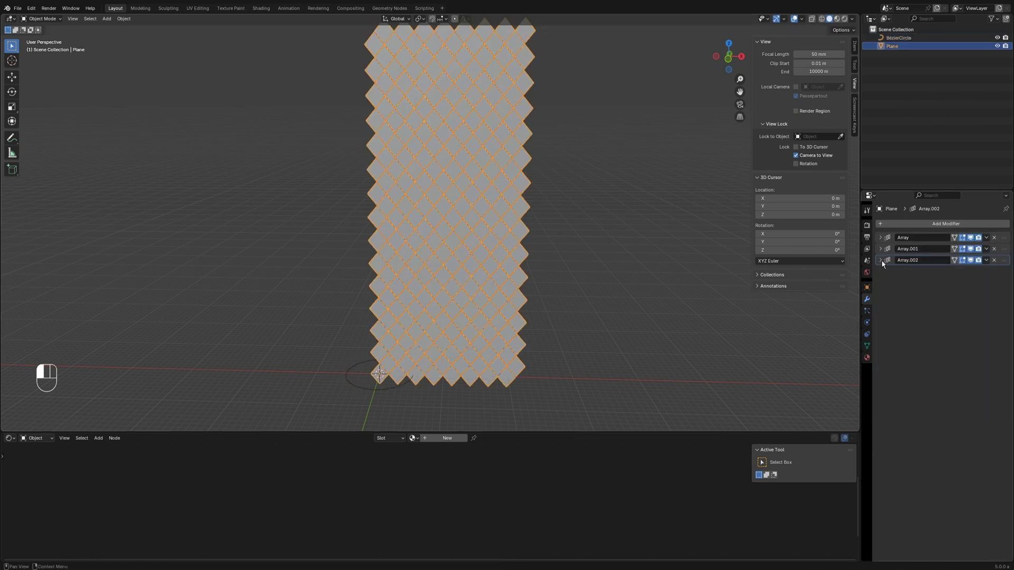
click(912, 226)
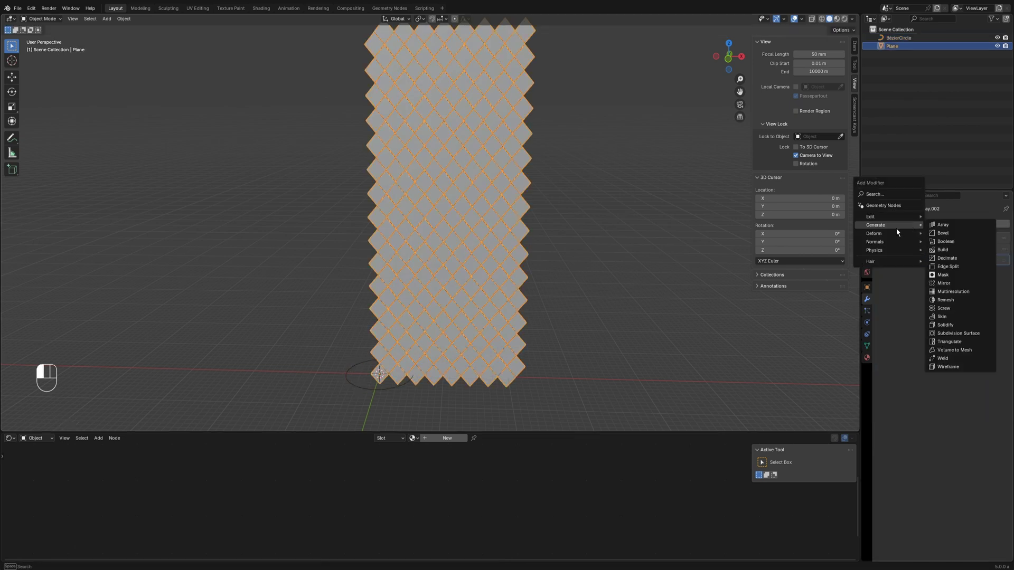
mouse_move(880, 239)
click(944, 250)
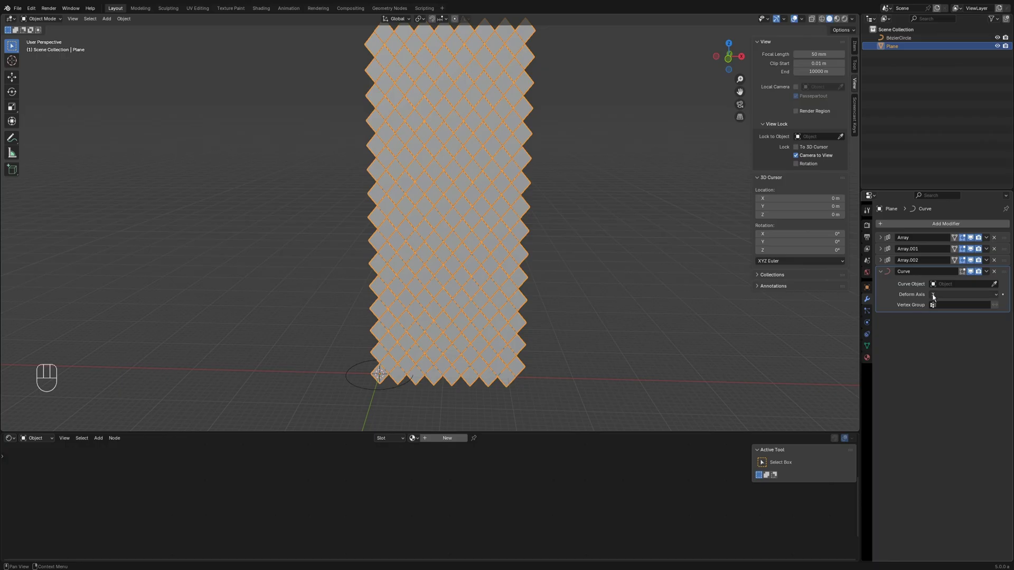
click(951, 285)
click(930, 309)
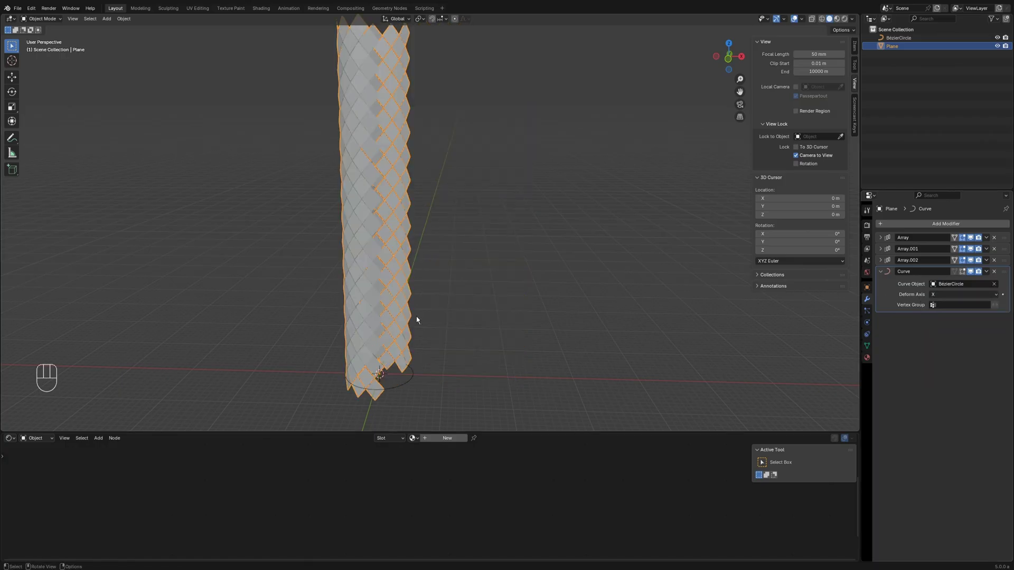
- Scale the diamond sheet slightly until its vertical edges meet and close the tube around the circle
middle_drag(417, 317, 355, 317)
key(s)
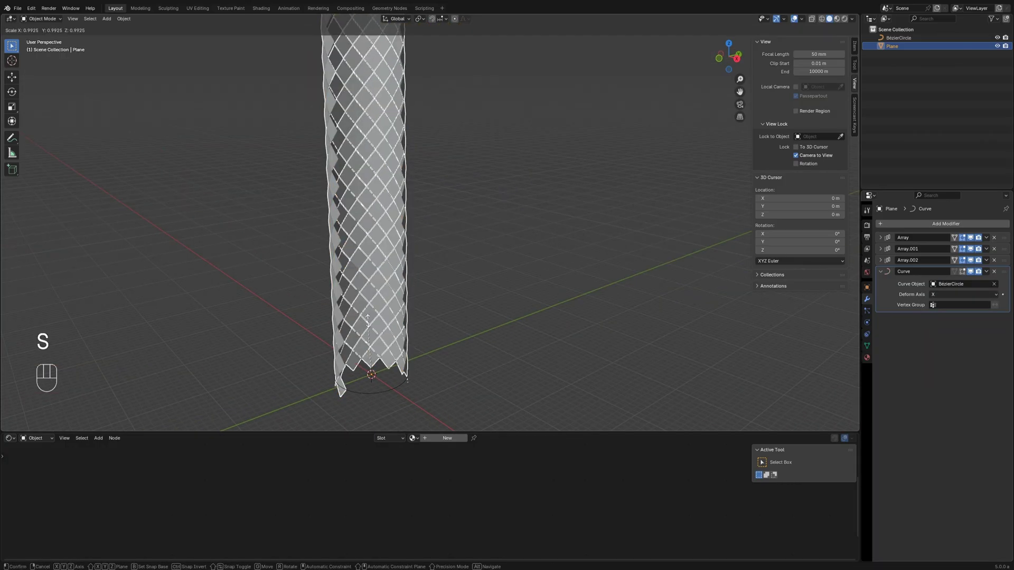
click(417, 316)
middle_drag(419, 318, 464, 326)
scroll(463, 327, down, 3)
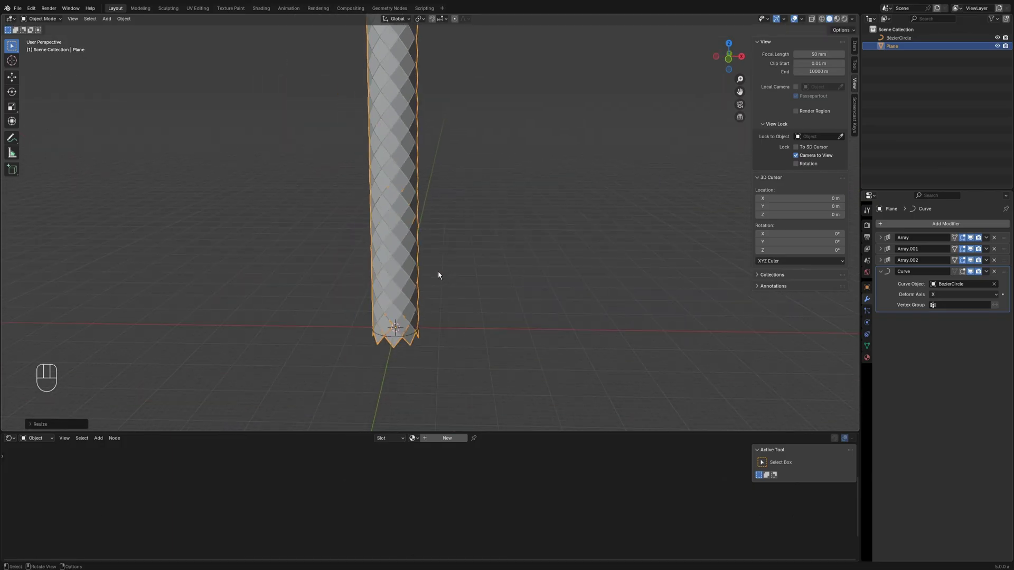
- Add a Bézier curve and, in Edit Mode, shift its points along X beside the tube and scale them up about 15 times
middle_drag(439, 276, 438, 299)
click(106, 19)
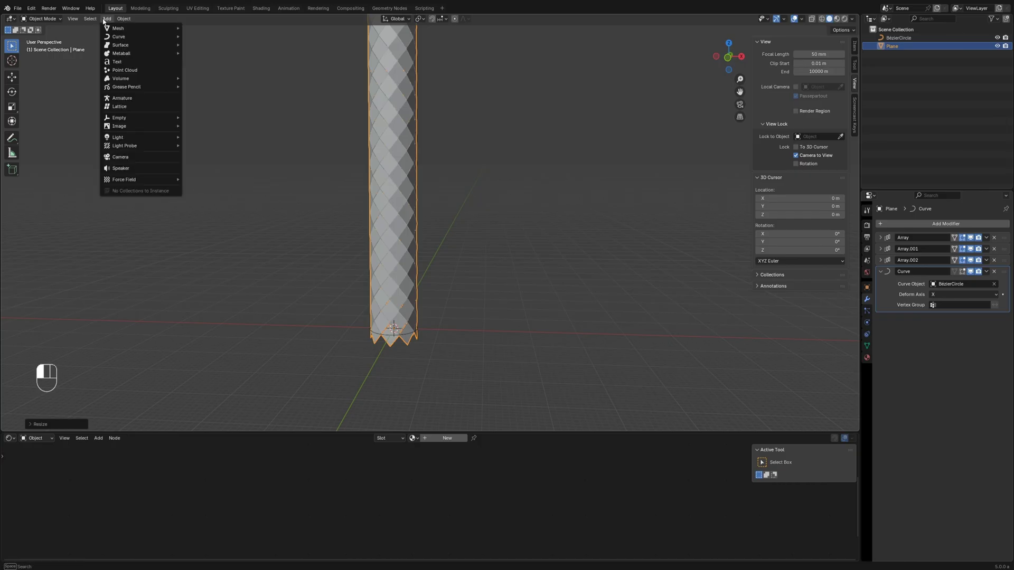
mouse_move(113, 37)
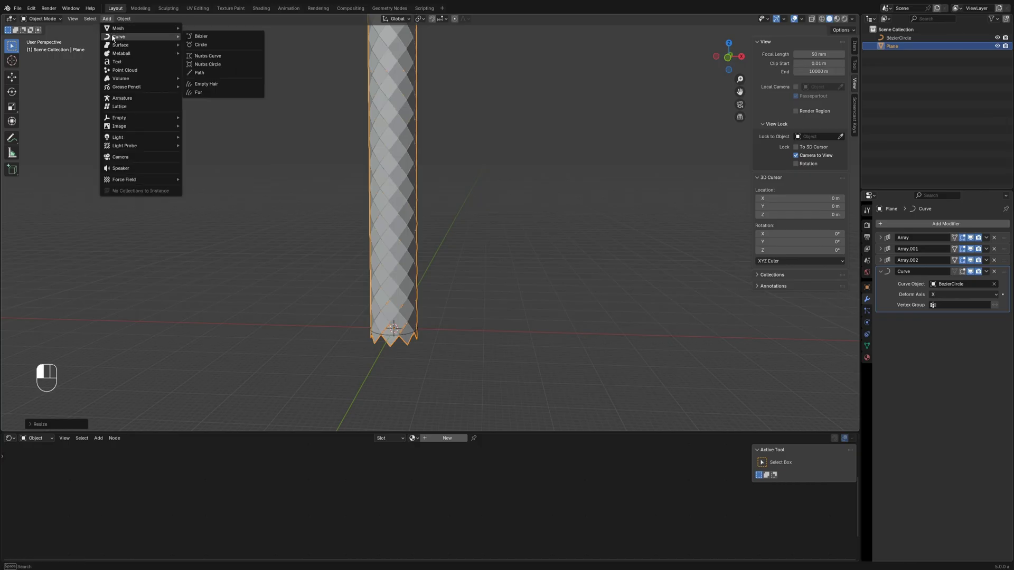
click(221, 37)
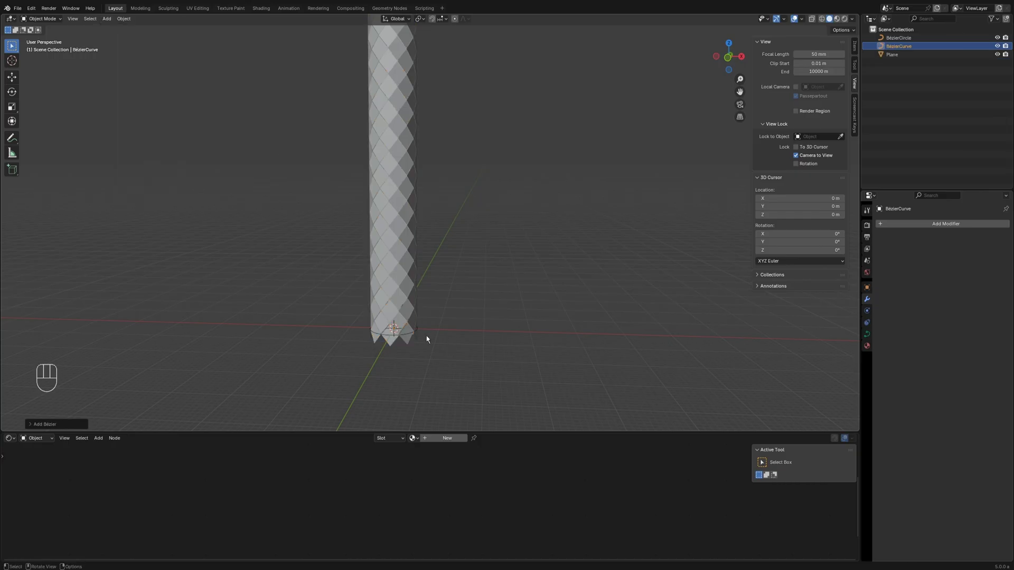
key(Tab)
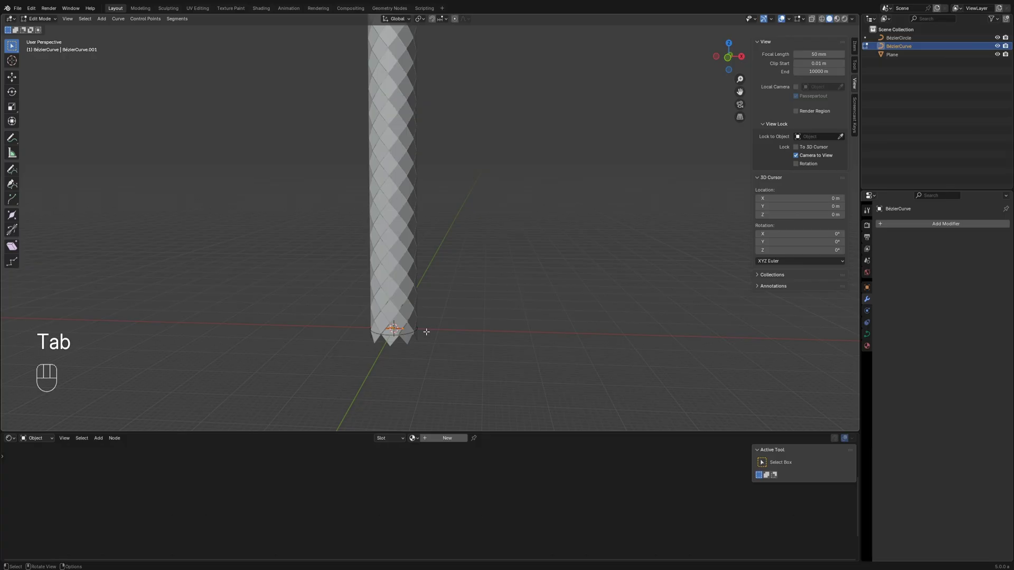
key(g)
click(479, 333)
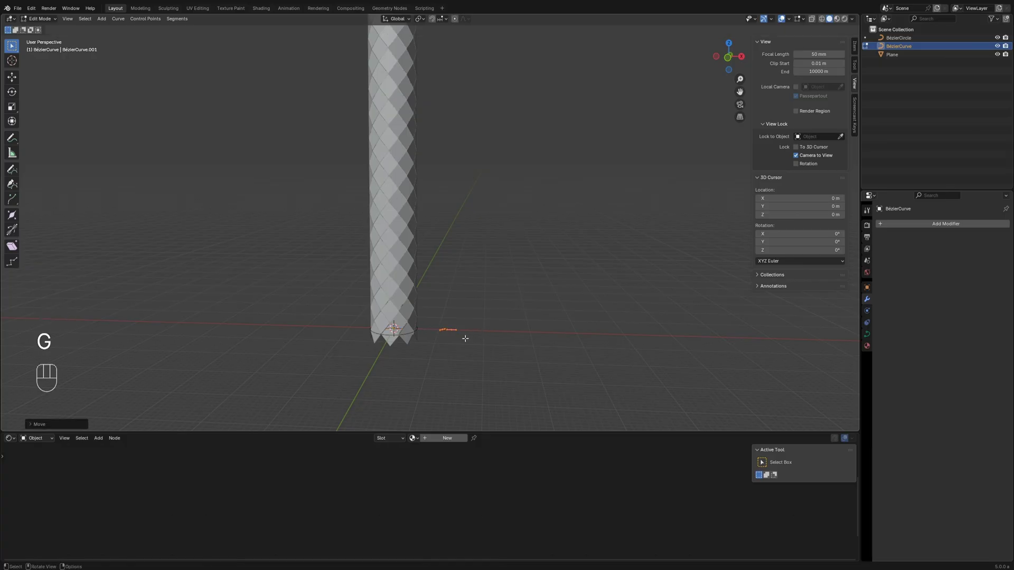
key(s)
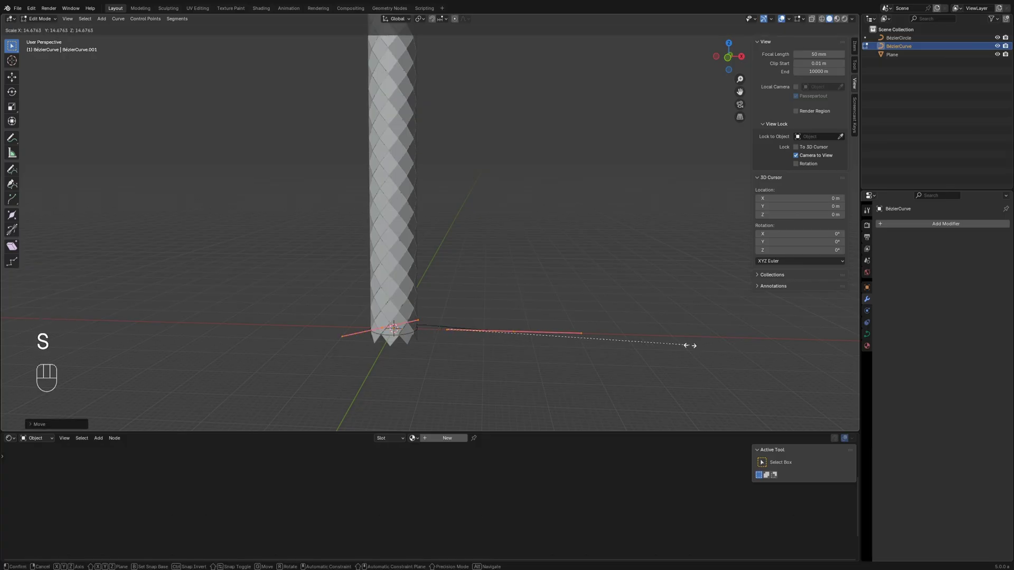
click(689, 345)
- In top view, move the Bézier curve's two end points so it runs lengthwise along Y beside the circle
middle_drag(500, 341, 491, 355)
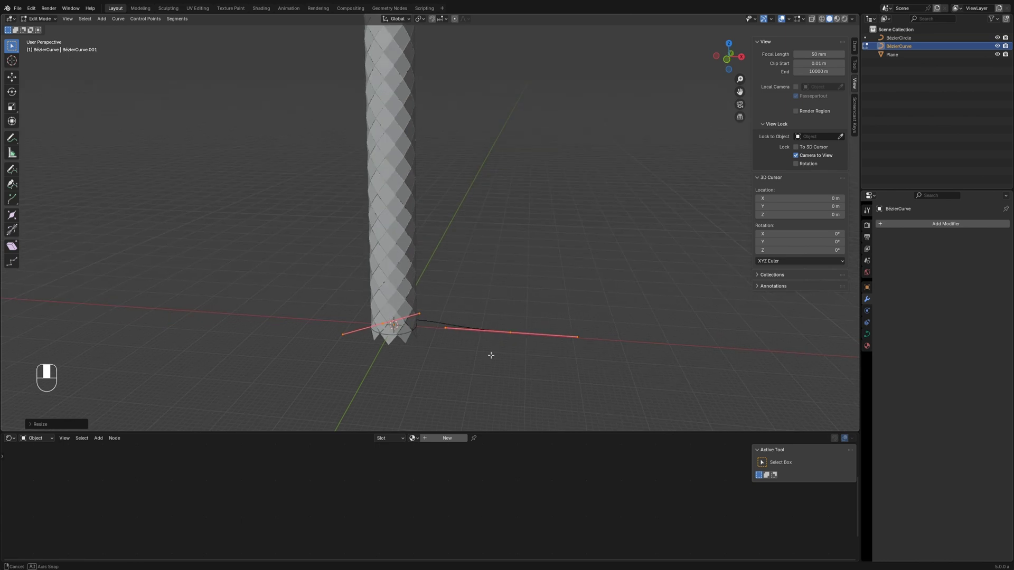
key(grave)
click(416, 306)
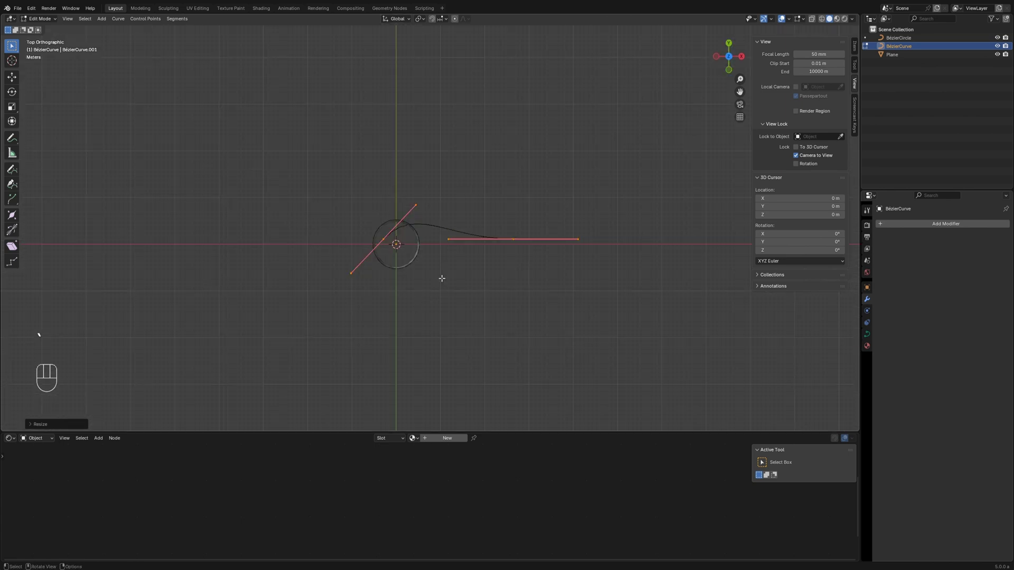
drag(522, 263, 486, 200)
key(g)
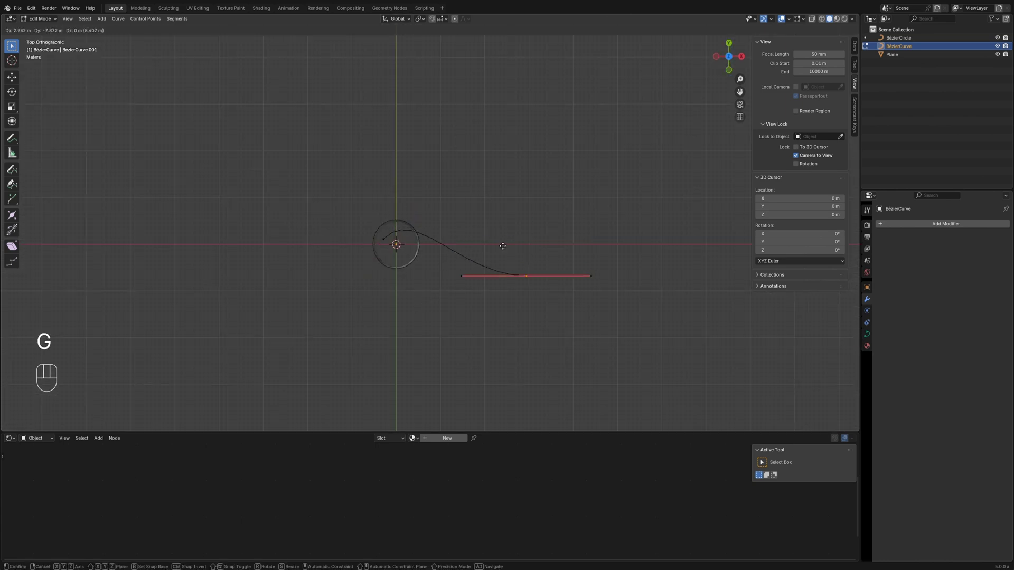
key(g)
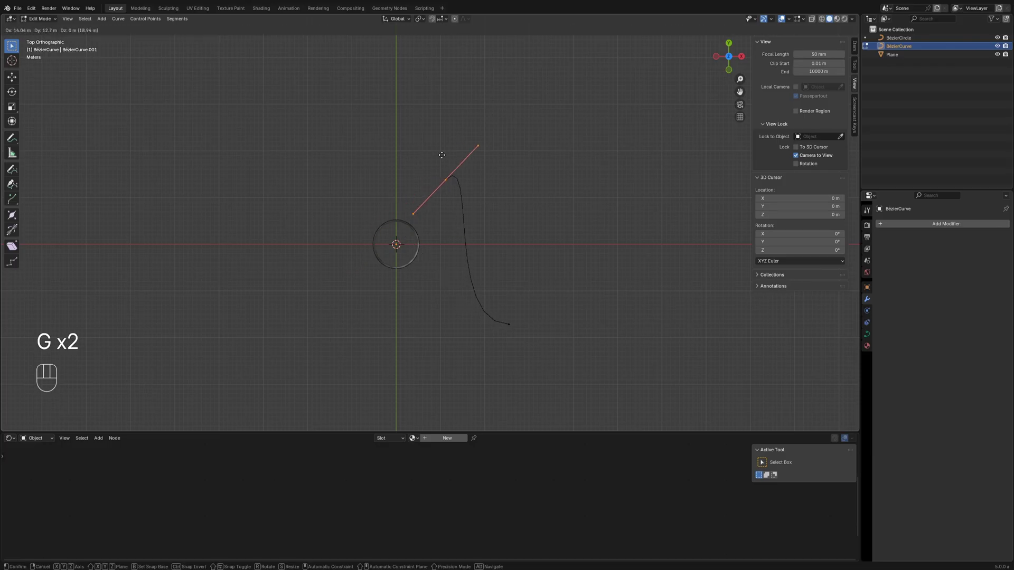
click(523, 184)
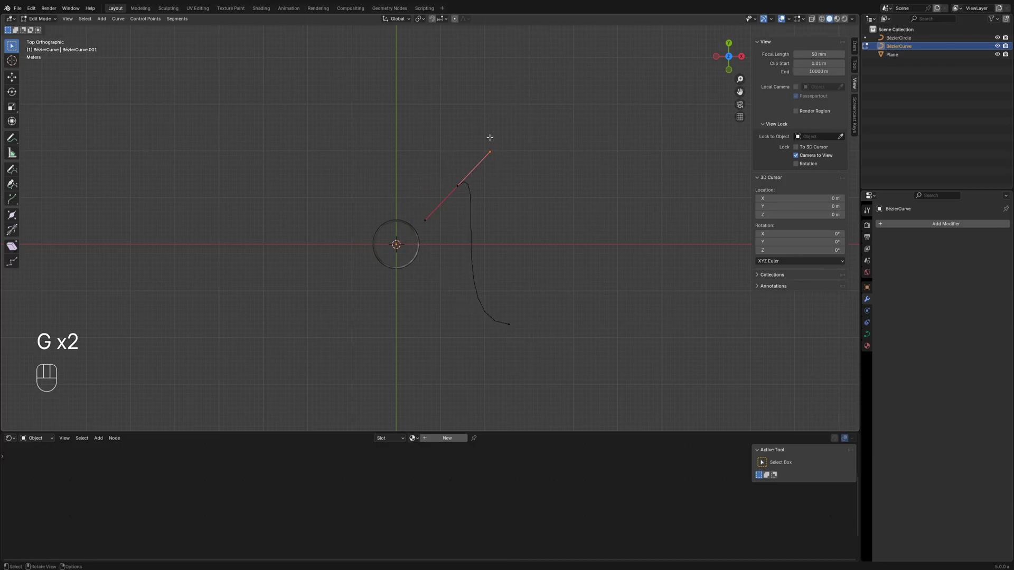
- Rotate the handles at both ends of the curve to shape a smooth S-bend, and return to Object Mode
key(g)
click(533, 361)
click(508, 325)
key(g)
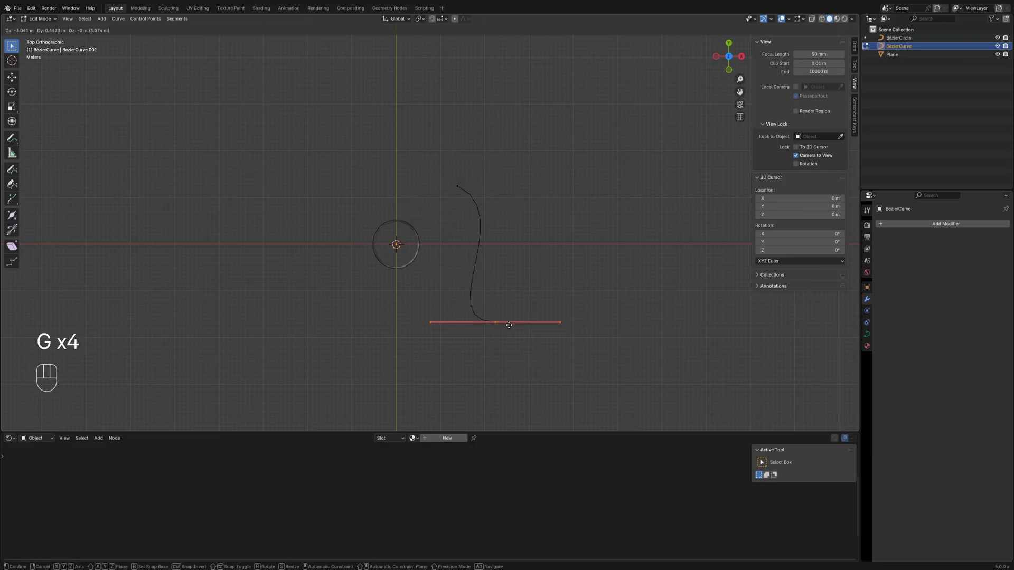
click(478, 345)
click(443, 328)
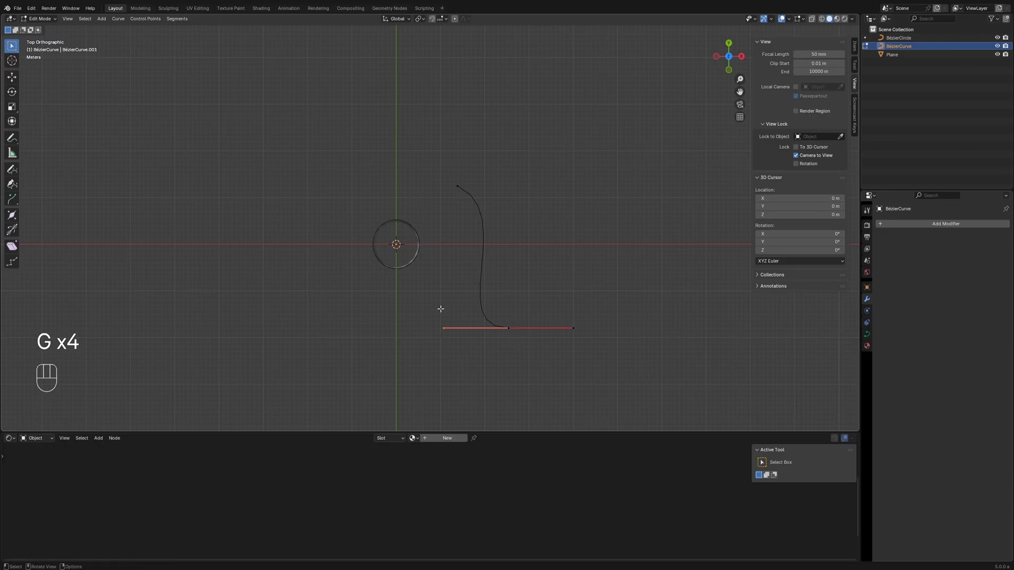
key(g)
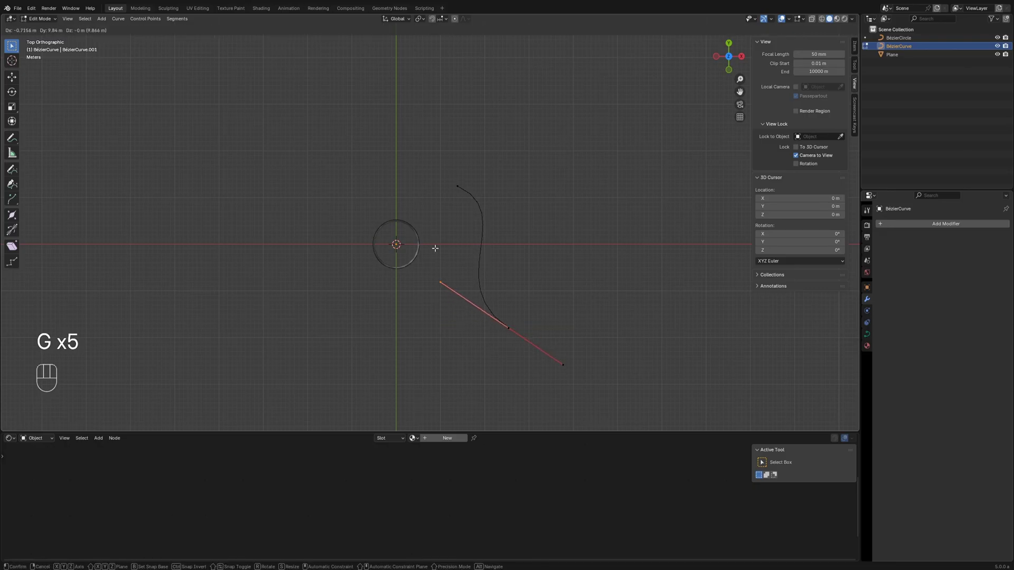
click(436, 248)
click(40, 18)
click(38, 28)
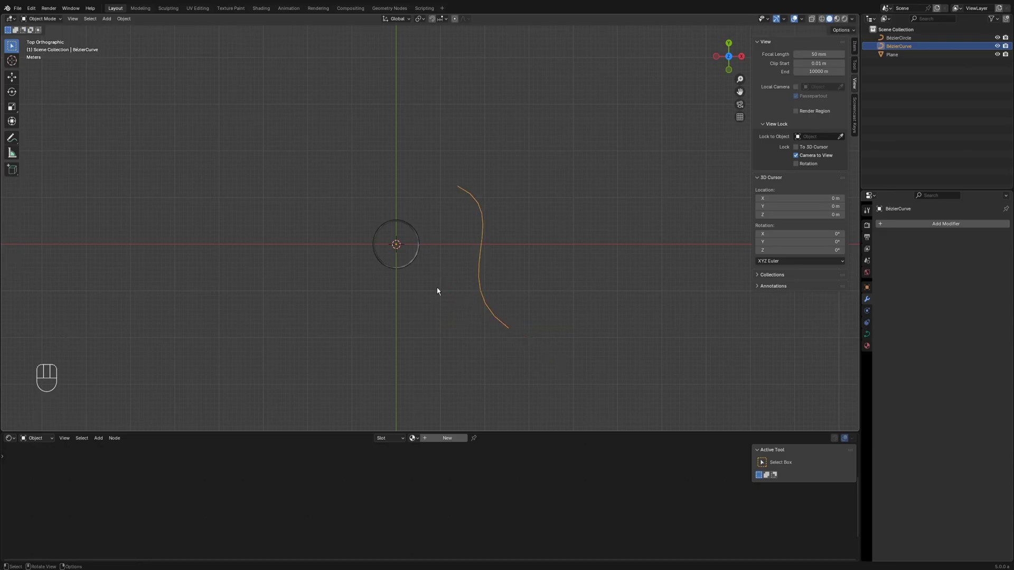
- Add a second Curve modifier to the scale tube with BézierCurve as its curve object and Z as deform axis
middle_drag(437, 290, 432, 217)
click(409, 217)
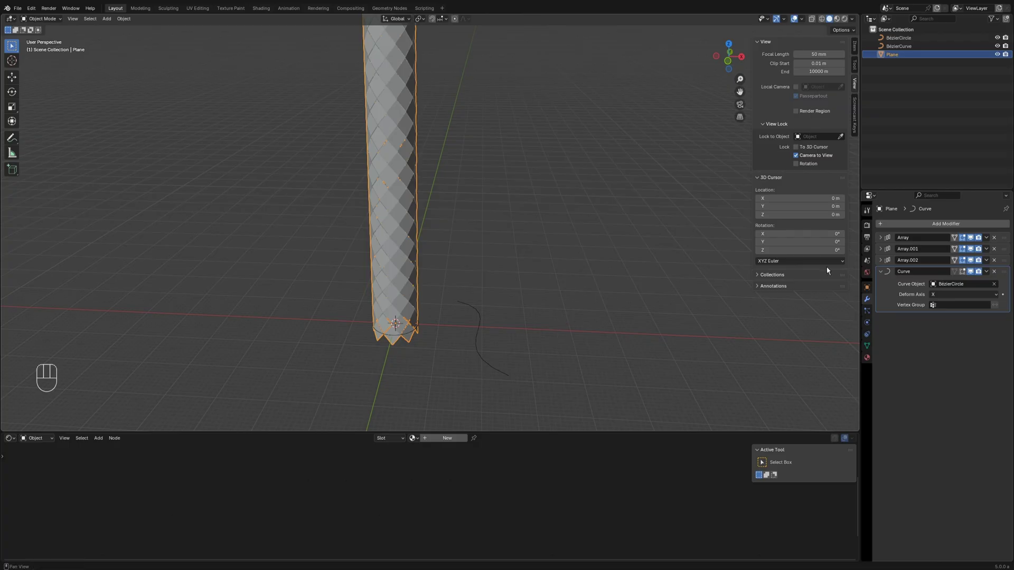
click(880, 272)
click(902, 223)
mouse_move(897, 214)
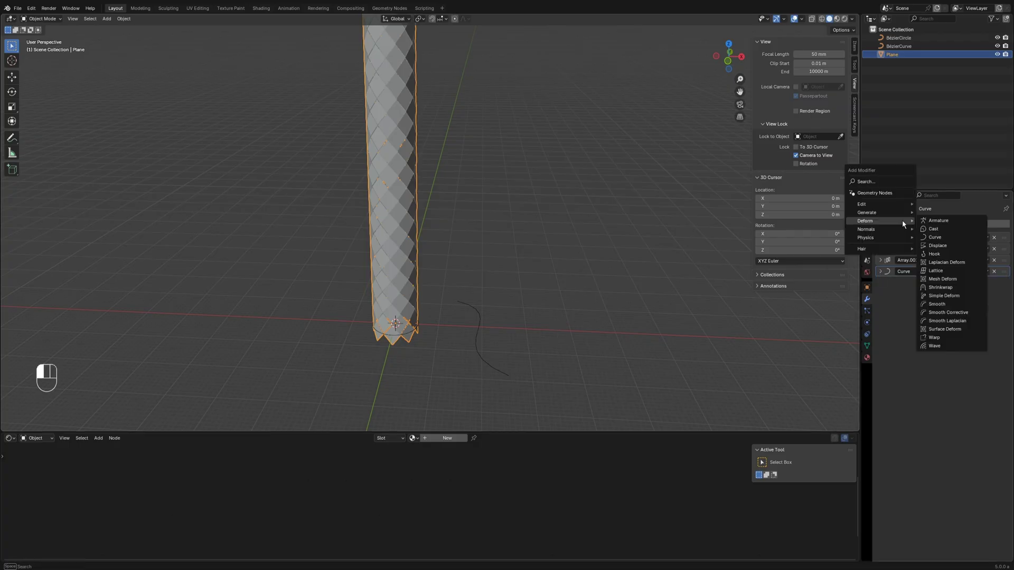
click(935, 237)
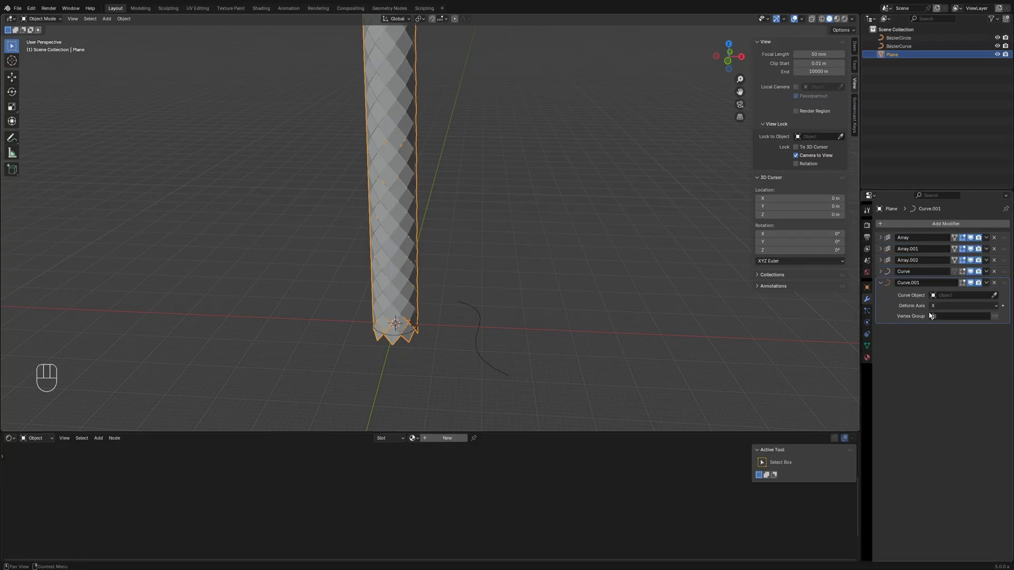
click(496, 364)
click(939, 307)
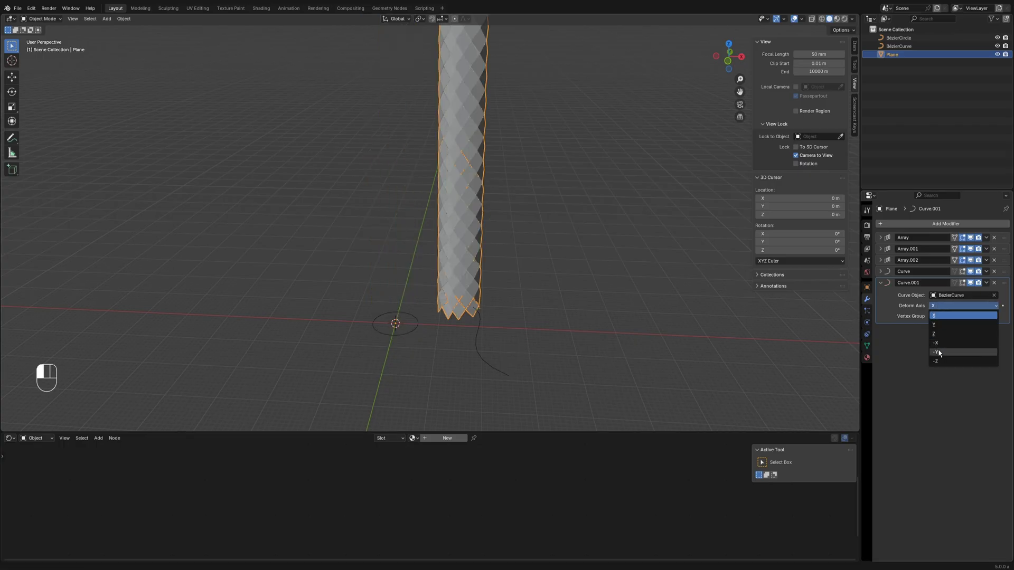
click(940, 334)
scroll(467, 319, down, 3)
middle_drag(467, 318, 493, 350)
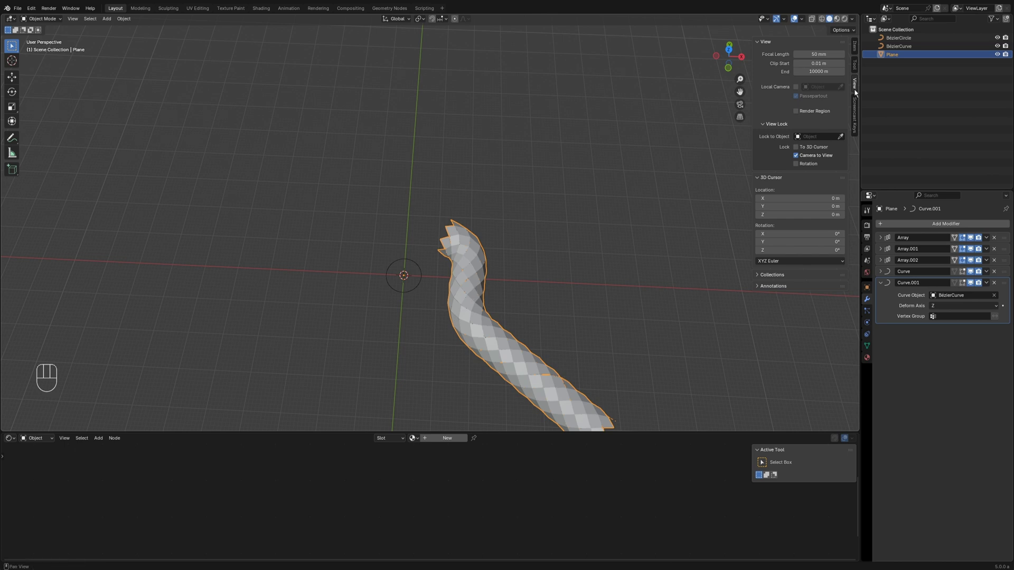
- Scale all points of BézierCurve up to slightly over twice their size in Edit Mode, and return to Object Mode
click(899, 46)
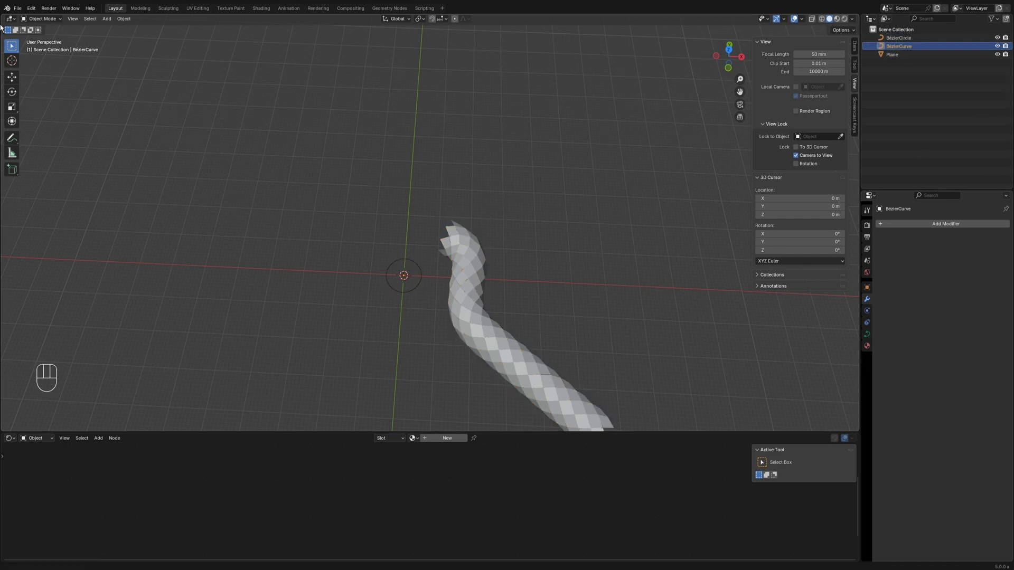
click(41, 19)
click(45, 37)
middle_drag(412, 316, 455, 327)
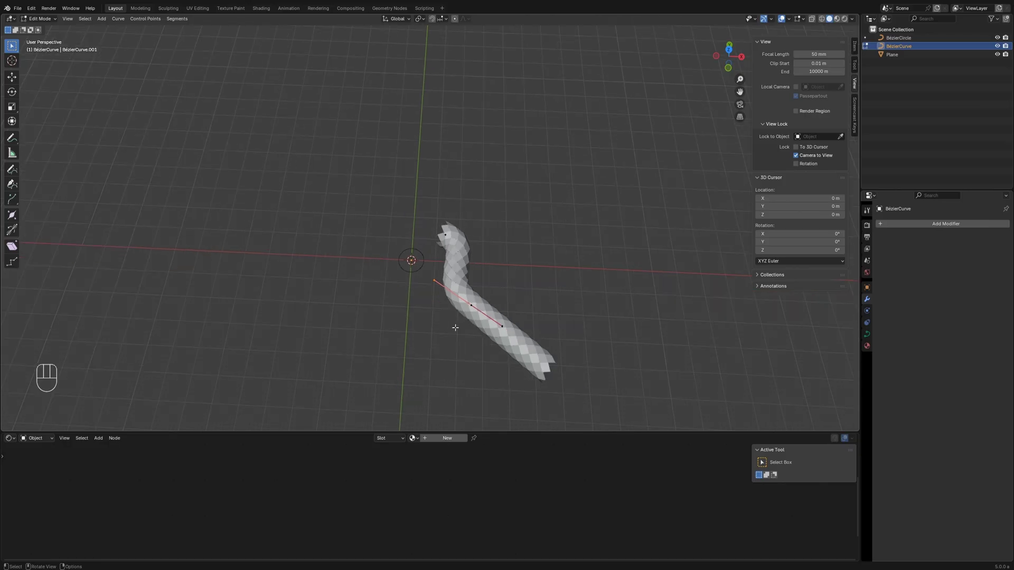
key(s)
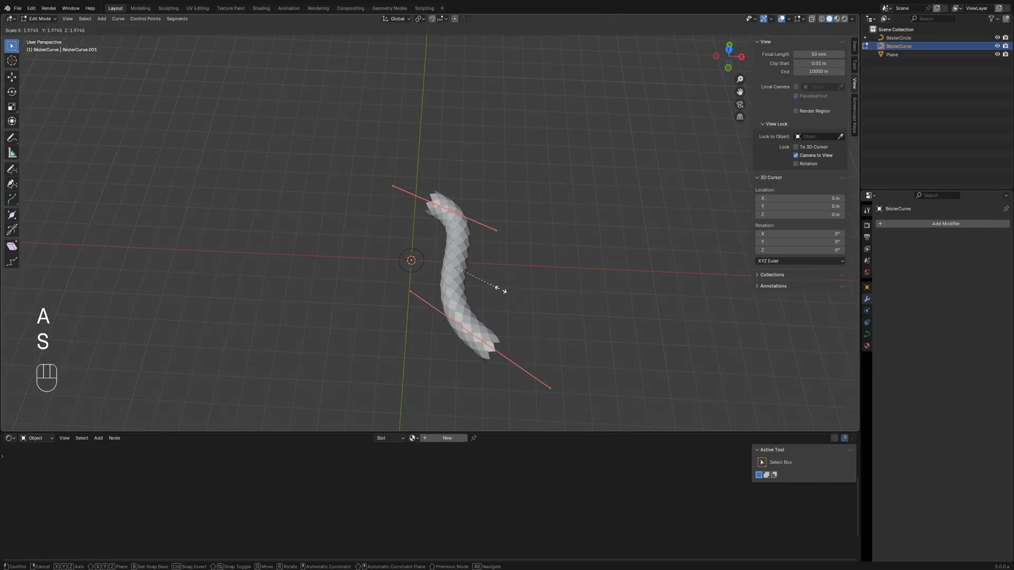
click(508, 293)
click(41, 19)
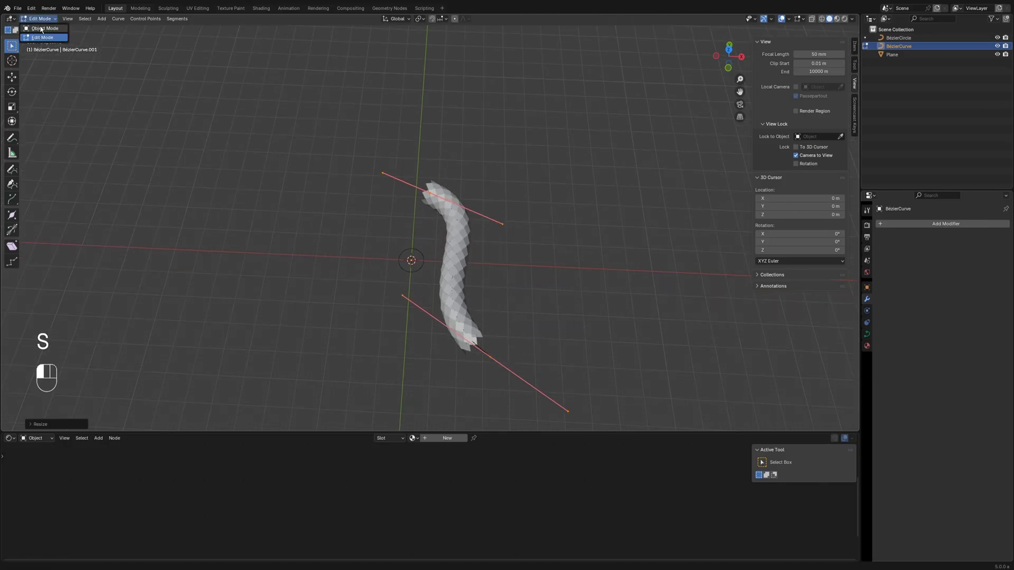
click(42, 28)
- Add a Solidify modifier to the scale tube and adjust its thickness so the scales get thick walls
middle_drag(464, 322, 440, 263)
scroll(442, 238, up, 2)
scroll(388, 264, up, 2)
click(439, 262)
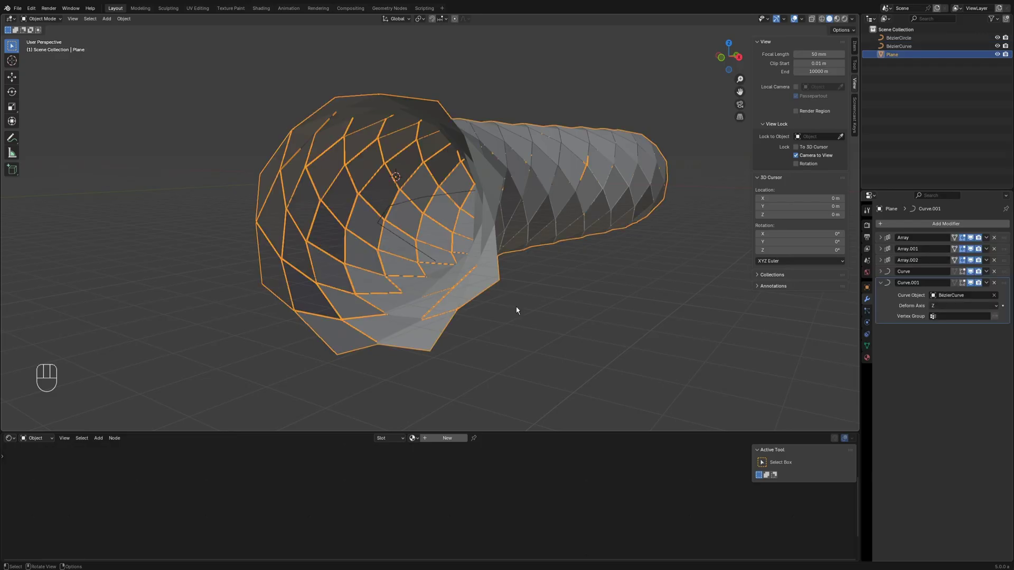
click(881, 283)
click(913, 223)
mouse_move(912, 226)
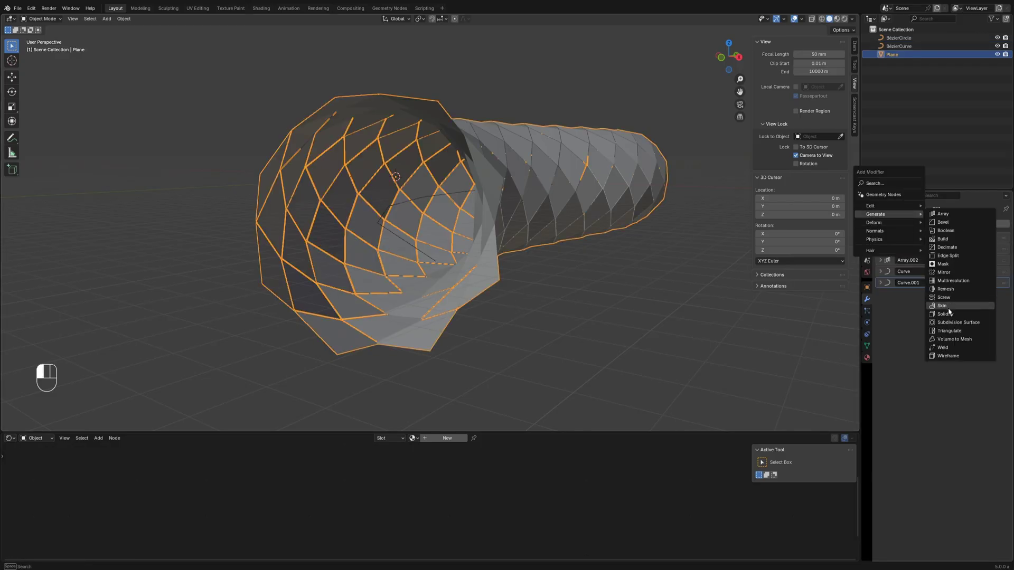
click(943, 314)
drag(964, 317, 941, 317)
click(880, 294)
- Add a Subdivision Surface modifier with viewport level 2 to the scale tube and shade it smooth
click(912, 225)
mouse_move(912, 222)
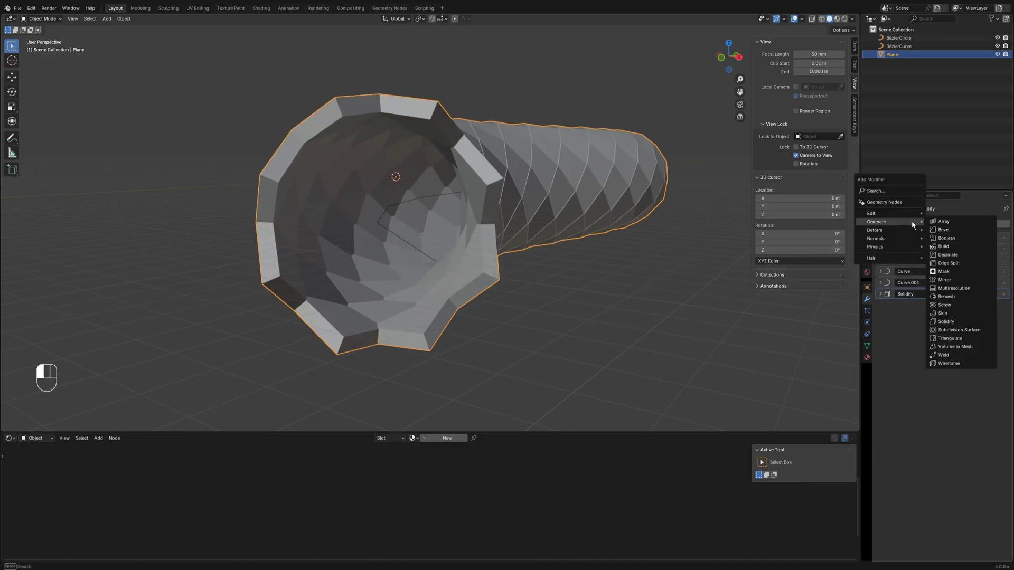
click(954, 331)
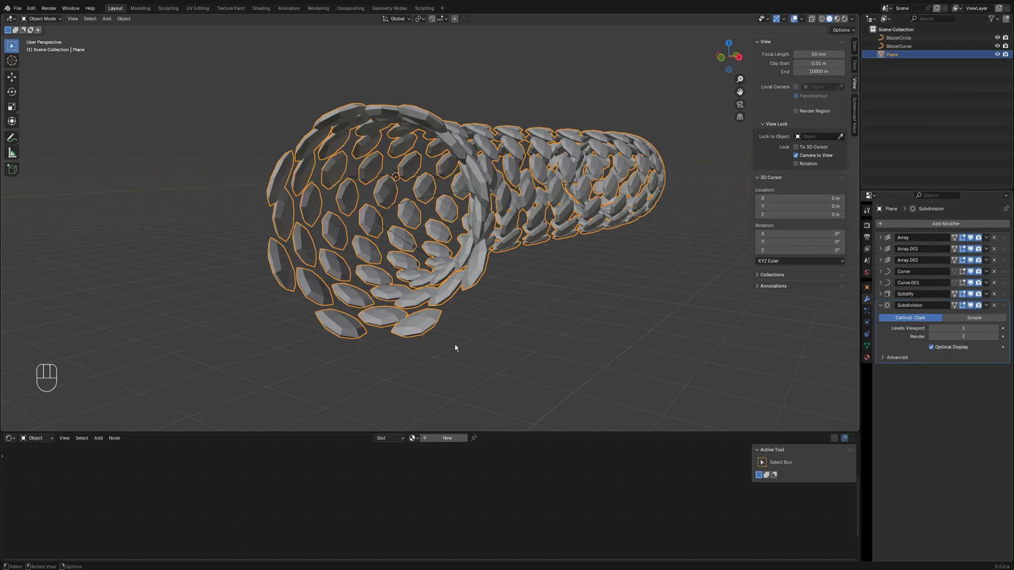
click(994, 328)
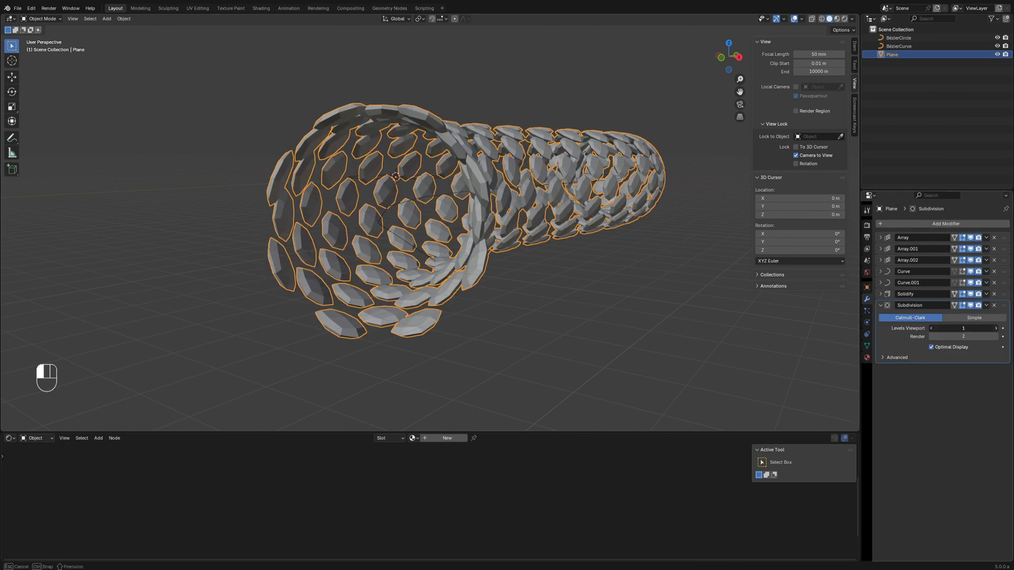
right_click(412, 323)
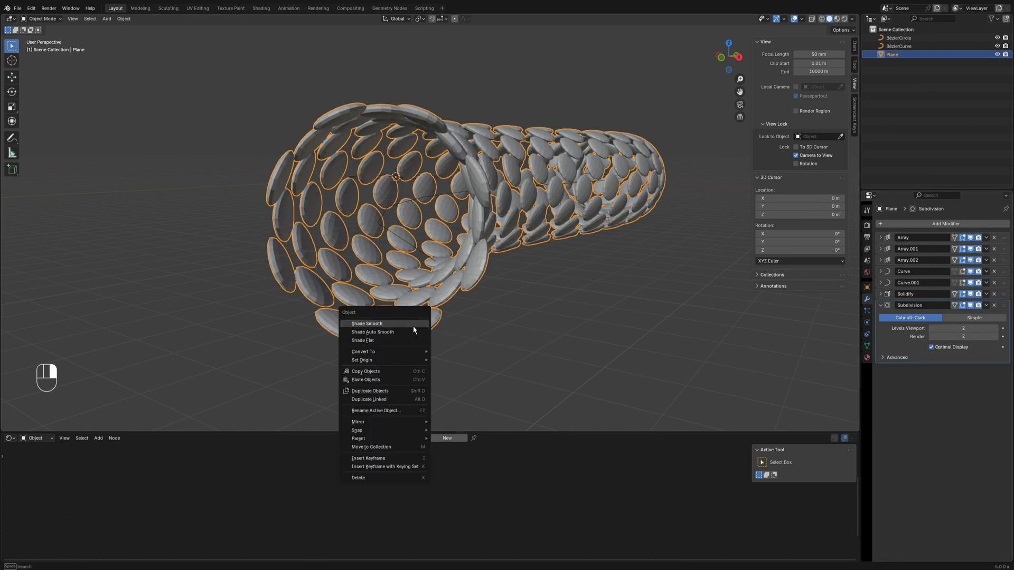
click(413, 323)
scroll(413, 322, up, 2)
- Add a Bevel modifier to the scale tube and place it between Solidify and Subdivision in the modifier stack
click(879, 305)
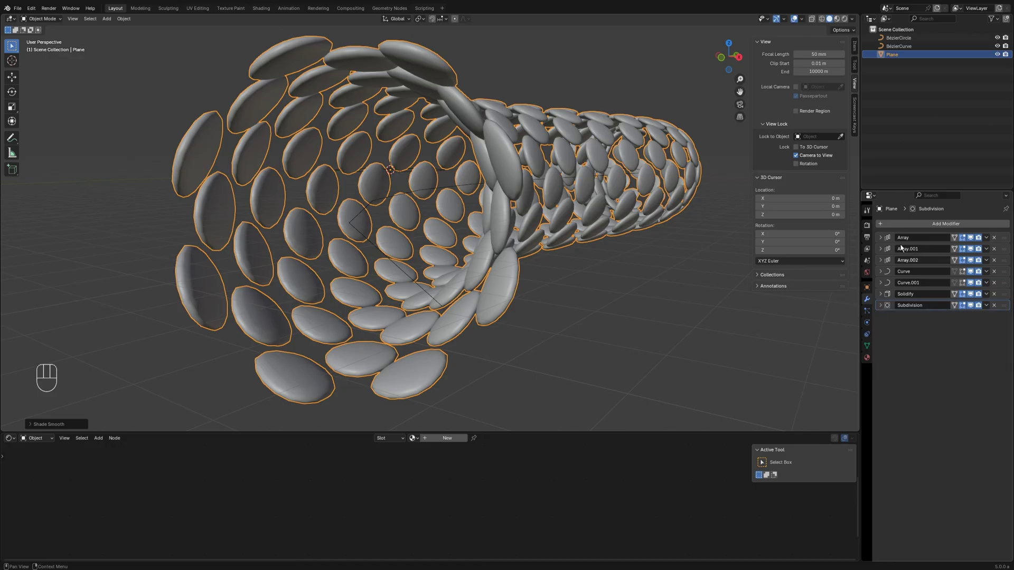
click(912, 223)
mouse_move(911, 224)
click(958, 230)
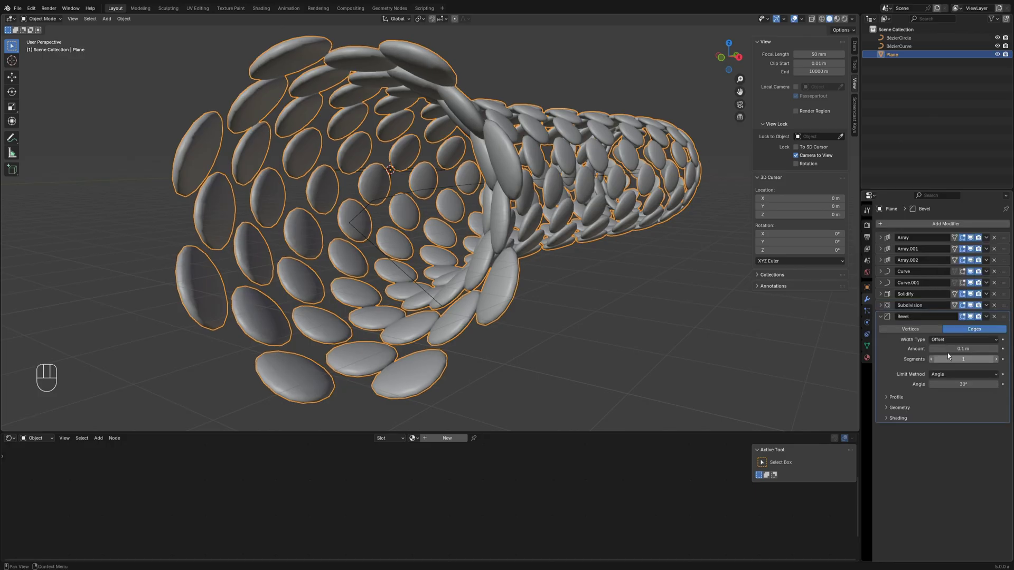
drag(1003, 317, 1006, 305)
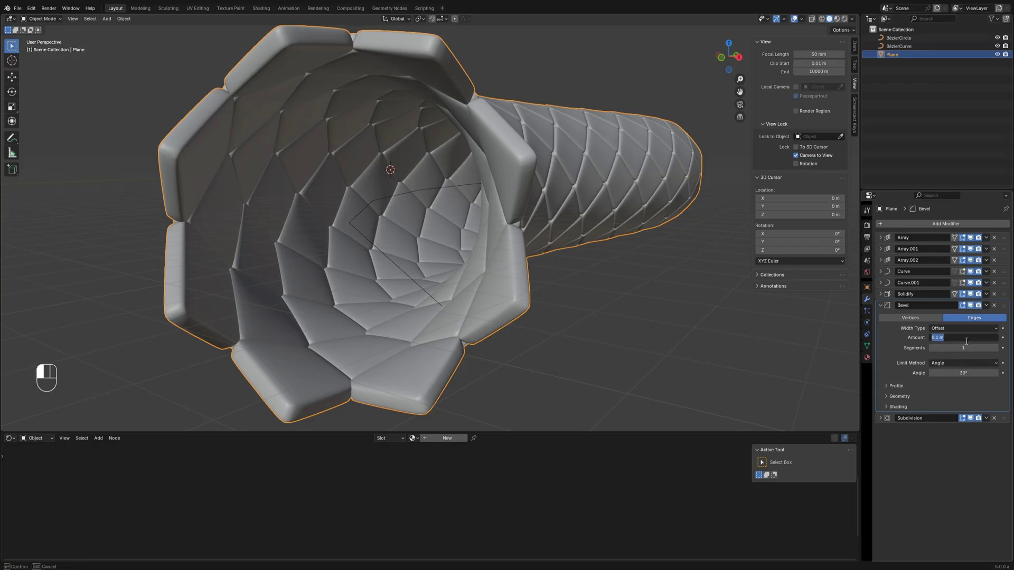
- Set the Bevel modifier's amount to 0.2 m and deselect the scale tube
key(Return)
middle_drag(402, 276, 408, 281)
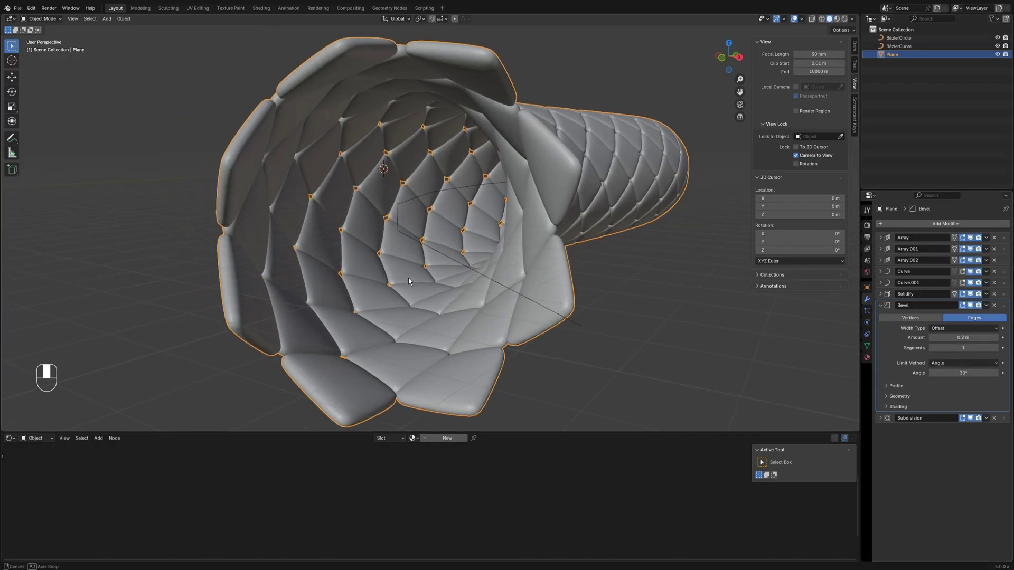
click(596, 352)
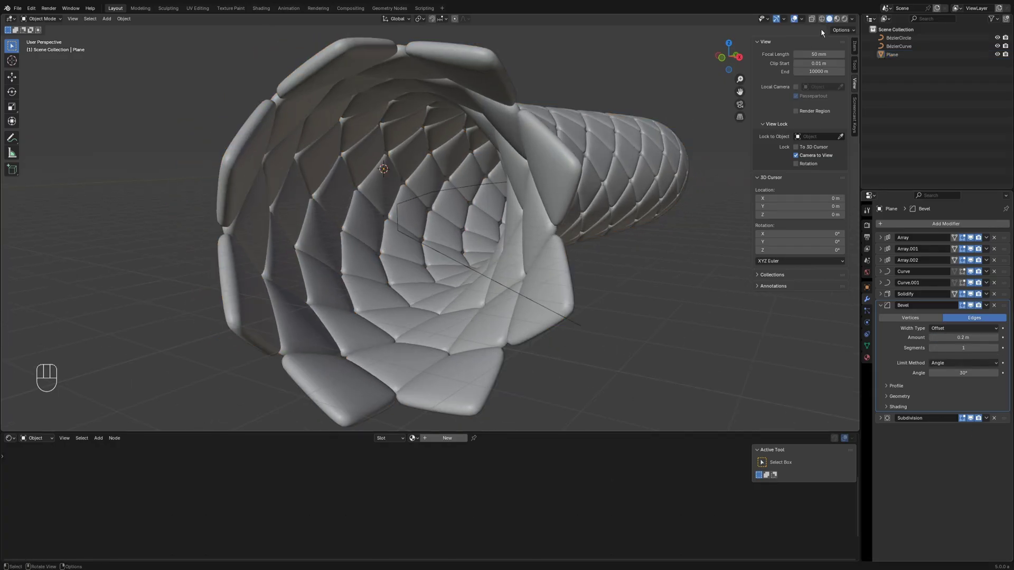
- Preview the scale tube with Rendered viewport shading
key(z)
key(8)
scroll(402, 263, up, 2)
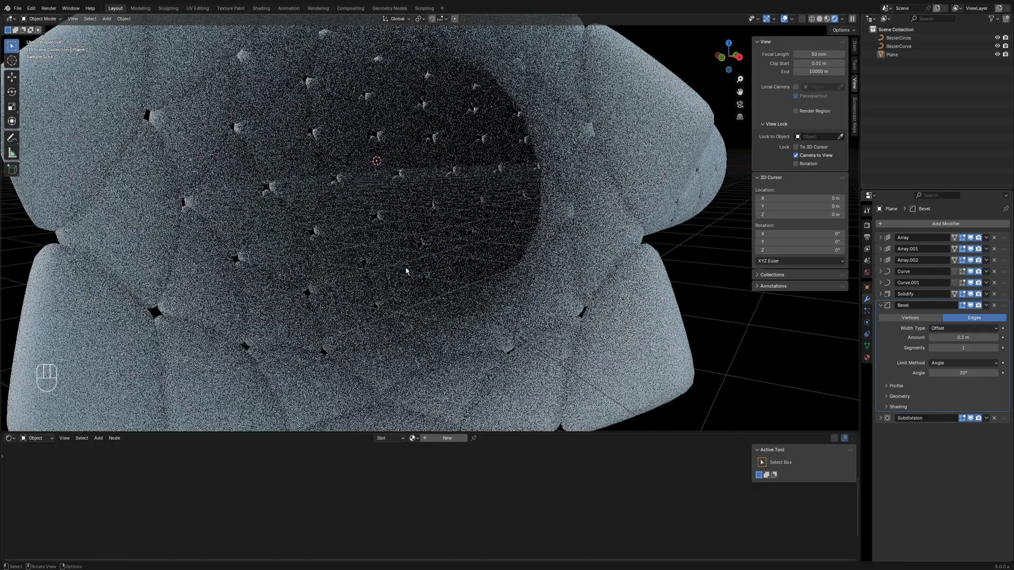
scroll(408, 266, down, 3)
middle_drag(410, 262, 410, 270)
scroll(414, 281, up, 5)
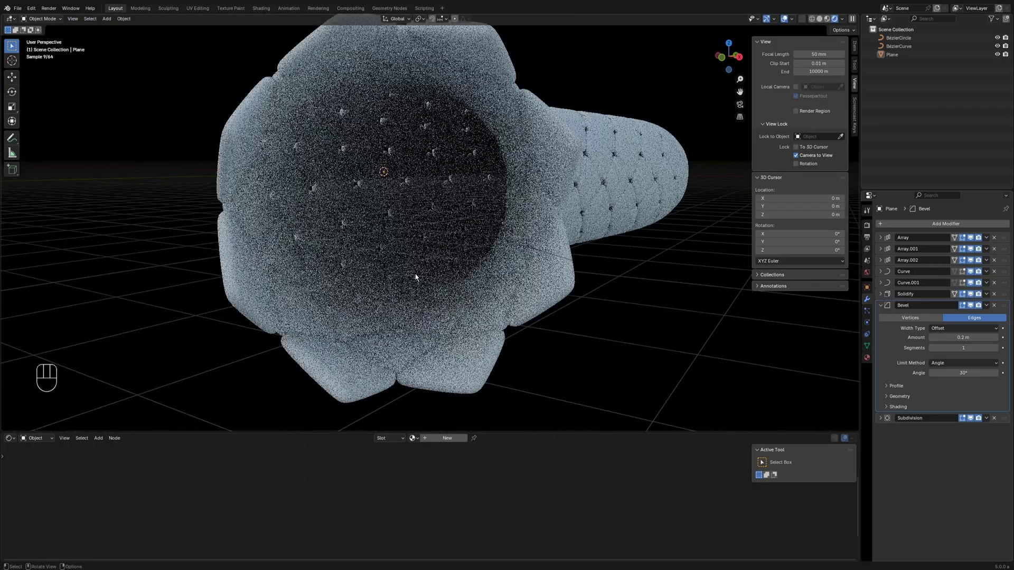
- Check the HDR1.exr environment texture in the World shader nodes, and return the shader editor to Object mode
click(38, 440)
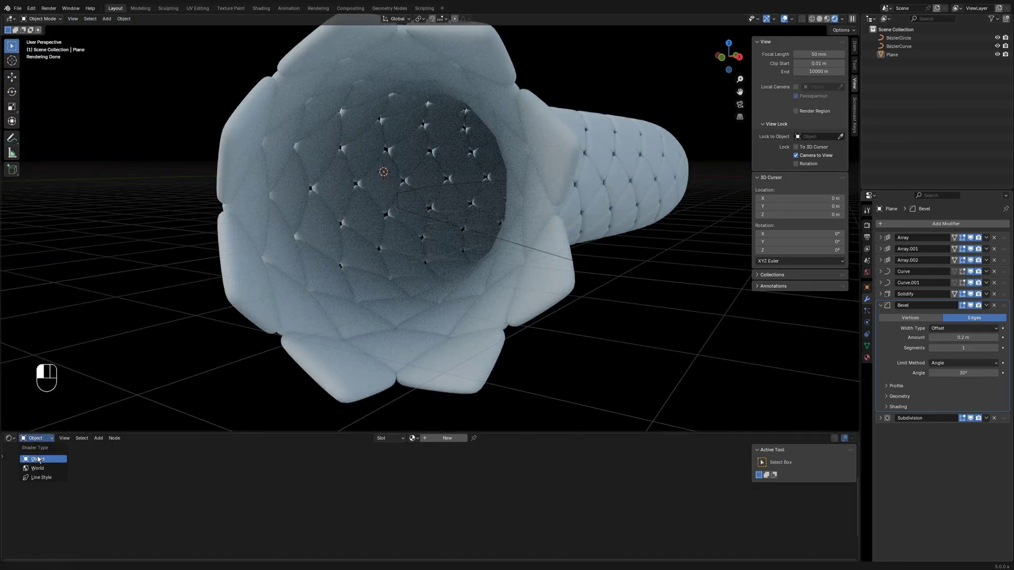
click(38, 468)
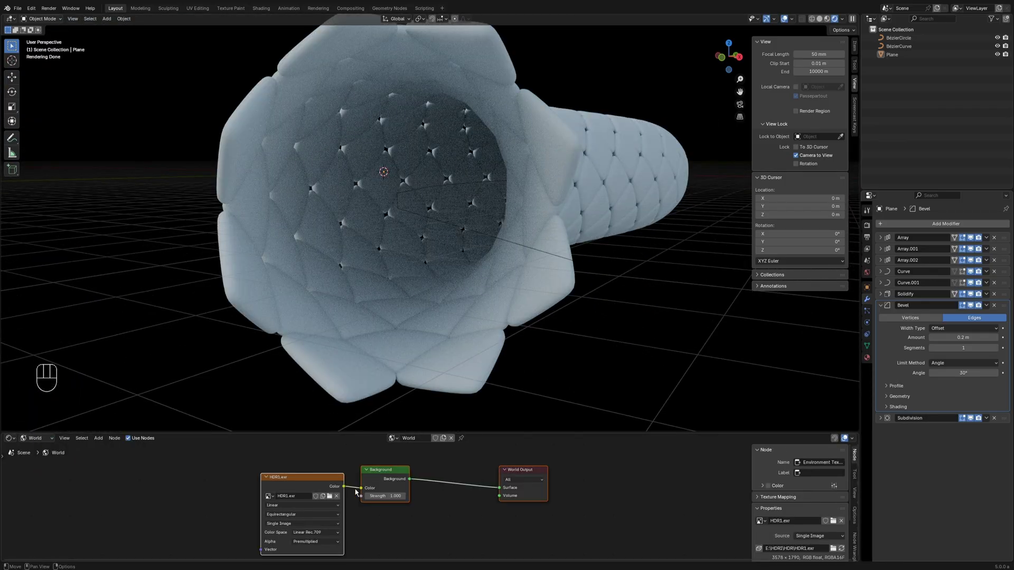
click(273, 497)
mouse_move(294, 410)
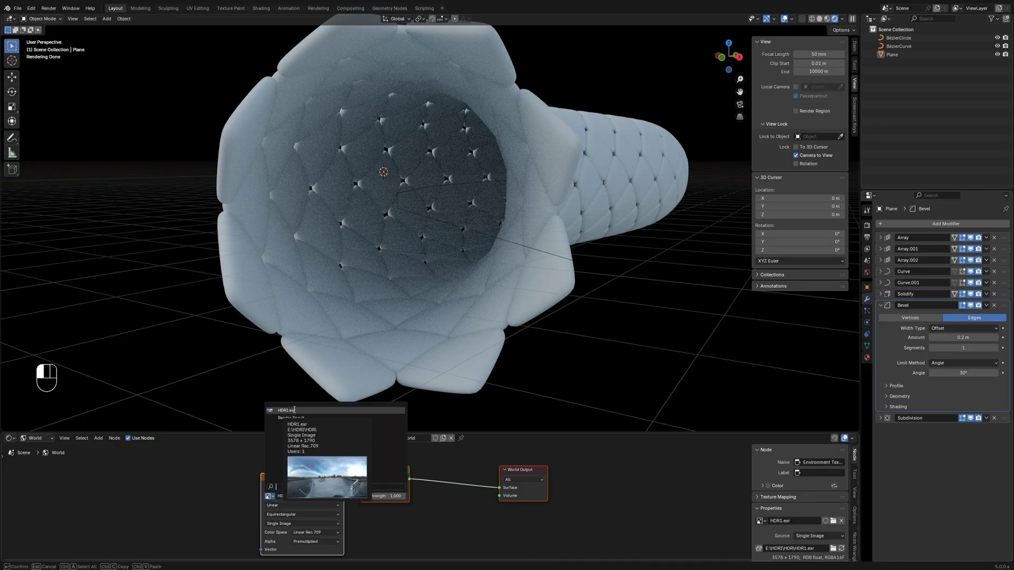
click(36, 438)
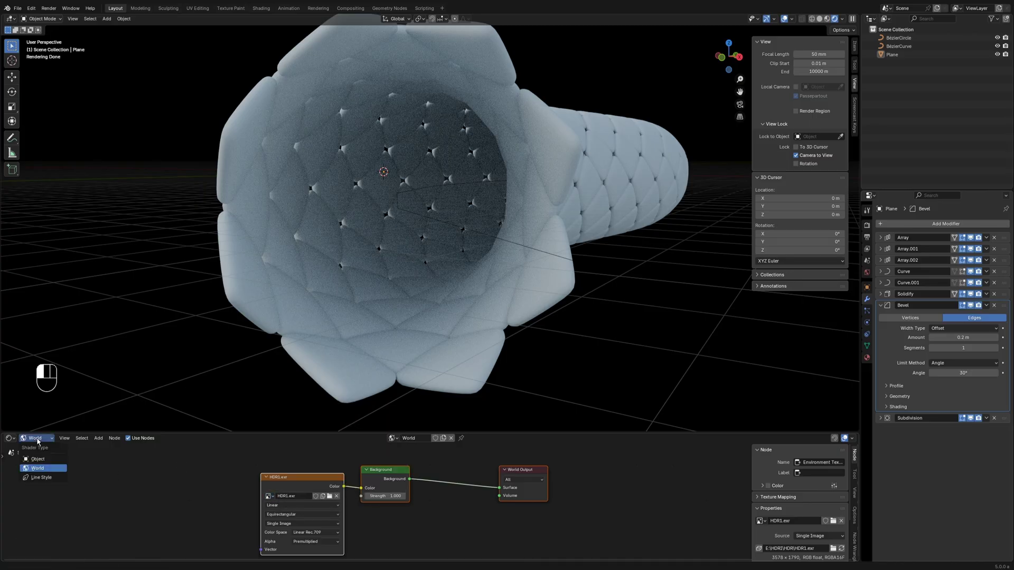
click(42, 459)
- Enlarge the shader editor and give the scale tube a new material with a red base color and roughness about 0.14
drag(417, 433, 420, 381)
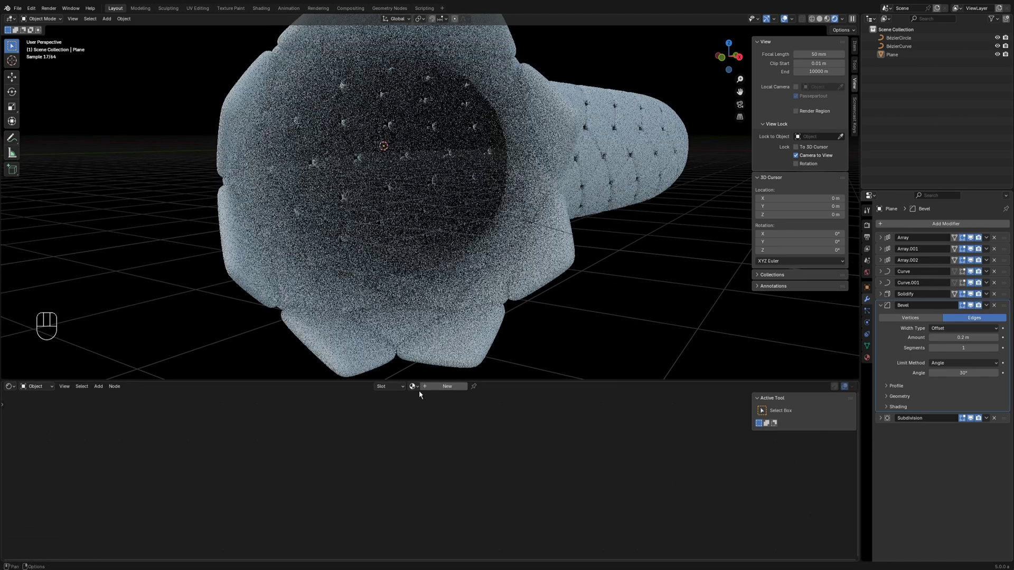
middle_drag(296, 470, 344, 444)
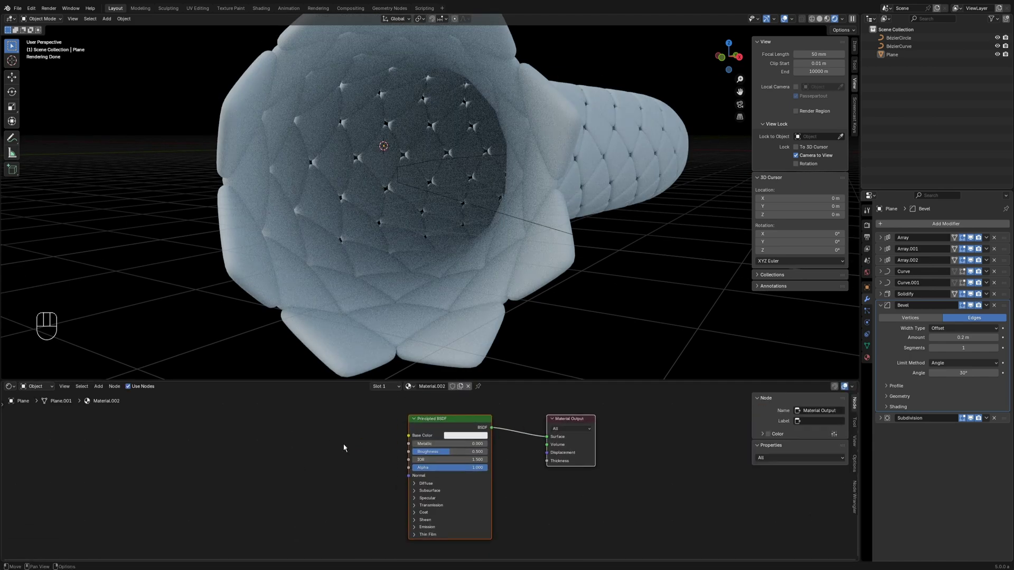
click(479, 437)
drag(476, 365, 472, 364)
drag(447, 453, 423, 452)
middle_drag(369, 489, 368, 490)
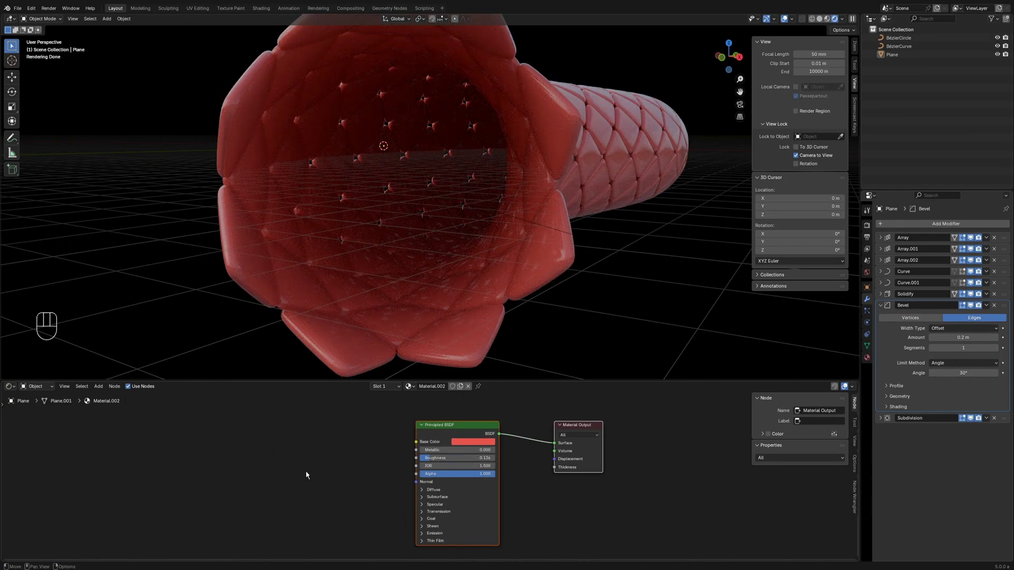
- Add a Bump node and connect its Normal output to the Principled BSDF's Normal input
key(shift+z)
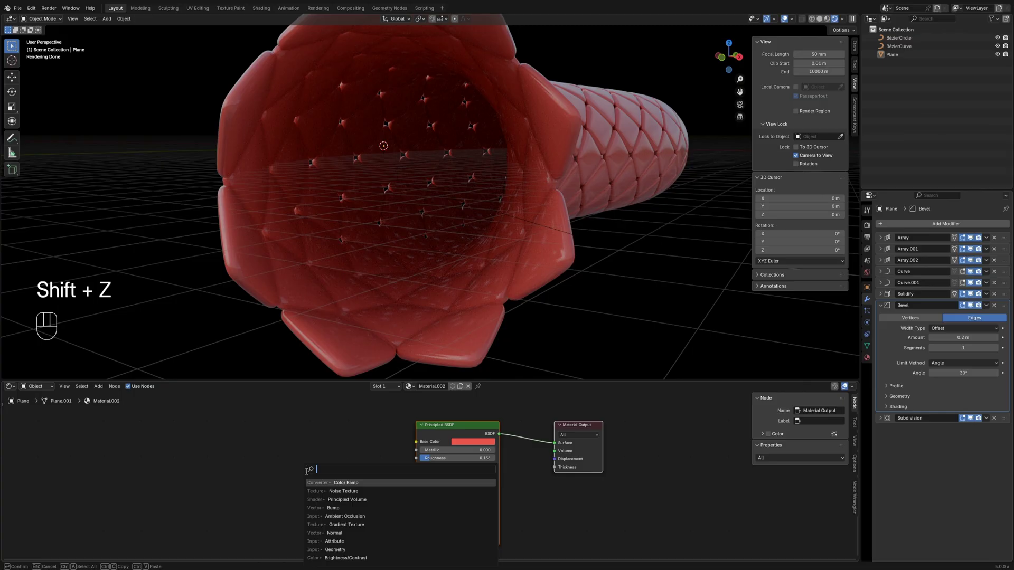
text(nor)
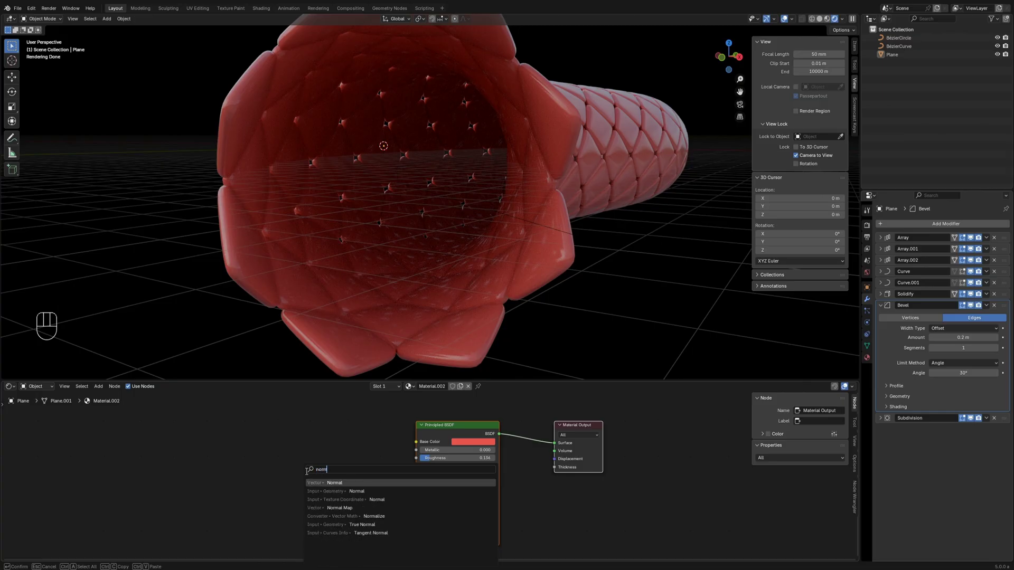
text(m)
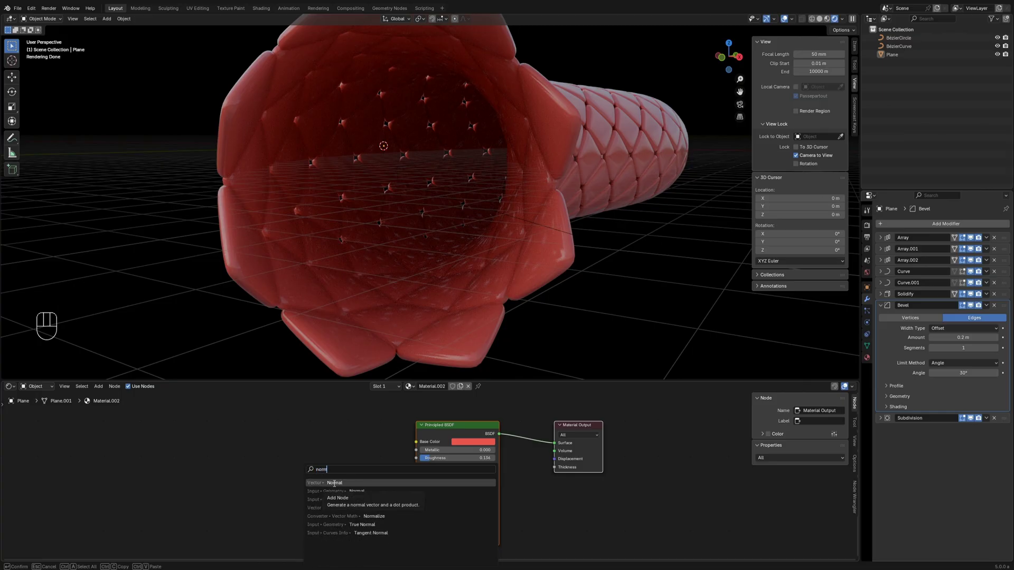
key(BackSpace)
key(BackSpace)
key(BackSpace)
key(BackSpace)
text(bum)
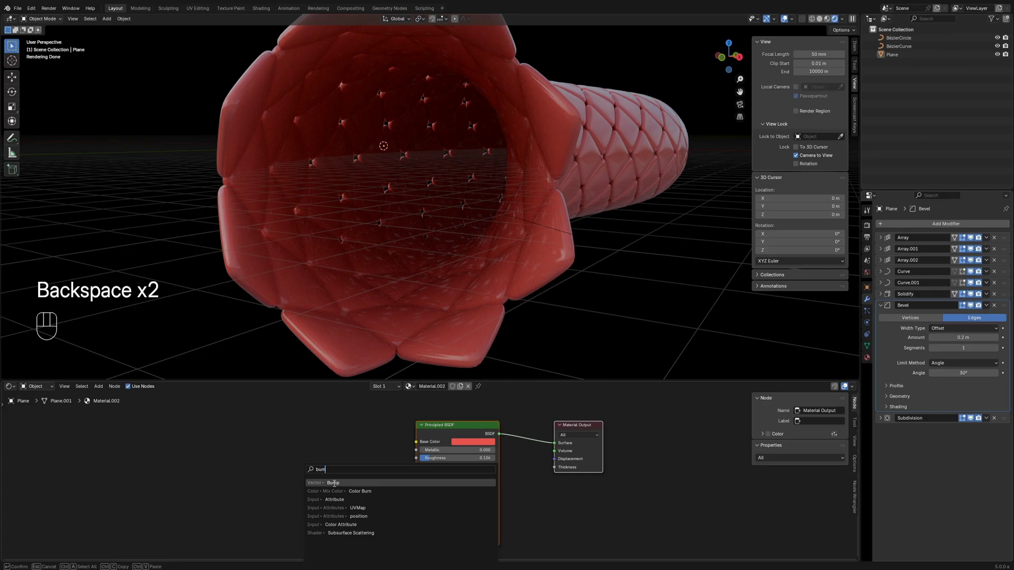
click(333, 483)
click(379, 495)
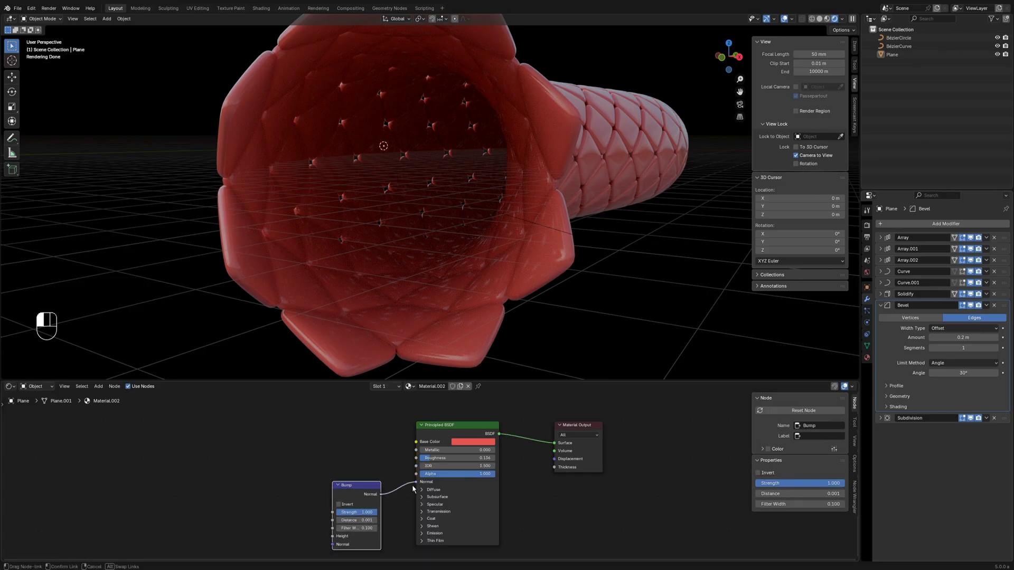
- Add a Noise Texture node beside the Bump node and connect its Fac output to the Bump's Height input
key(shift+a)
text(nois)
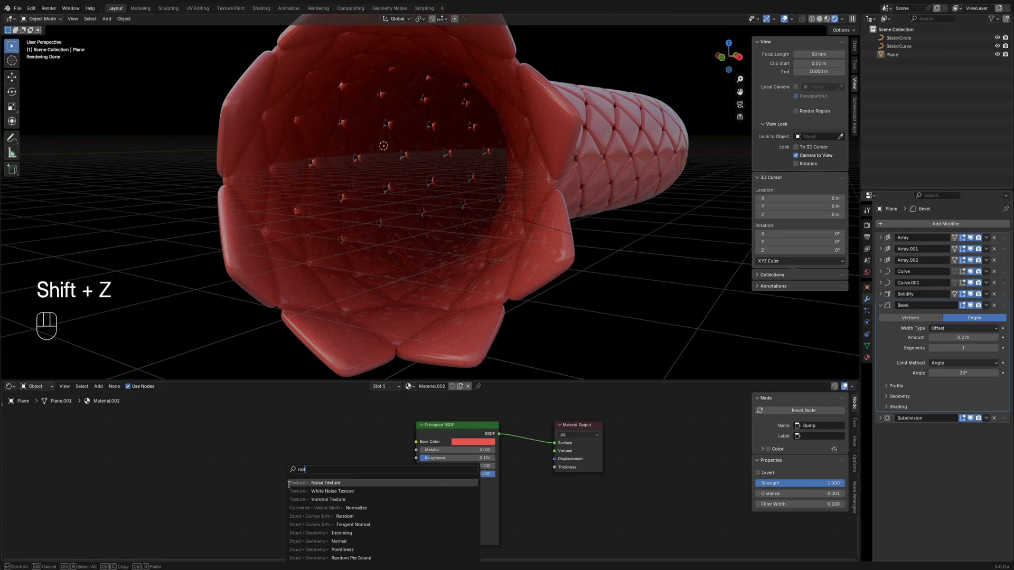
click(303, 485)
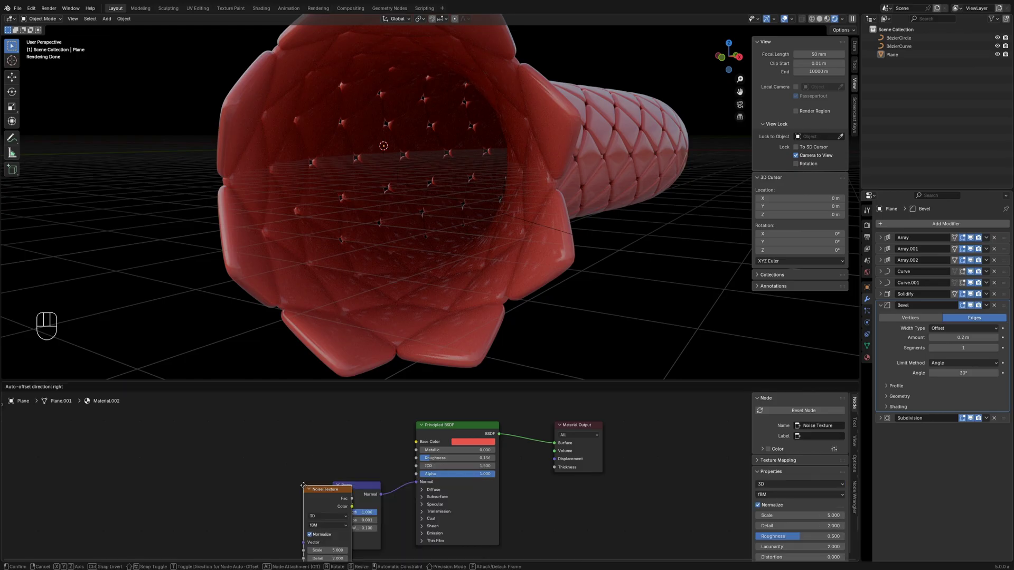
click(230, 469)
middle_drag(324, 467, 322, 443)
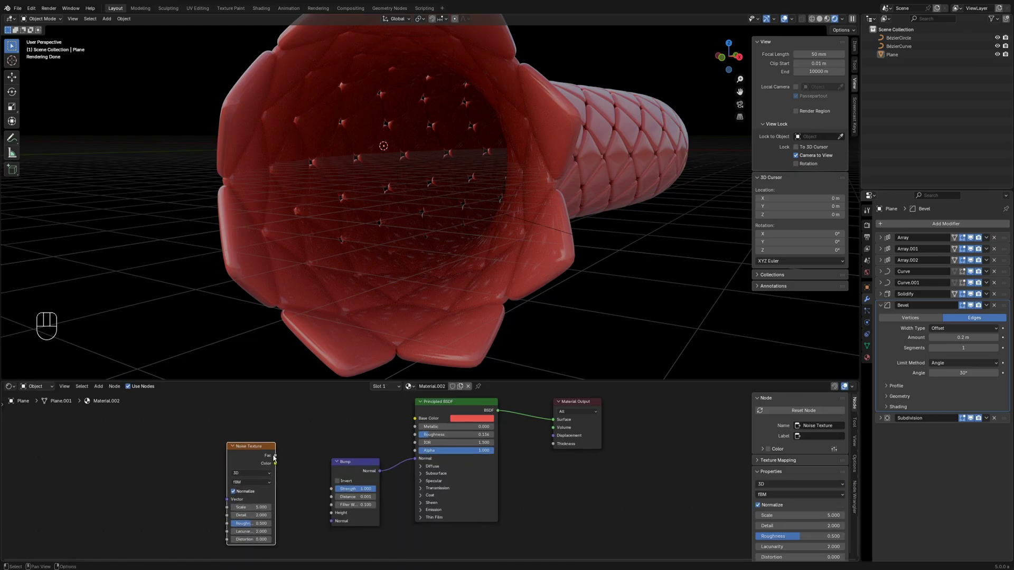
drag(333, 517, 332, 513)
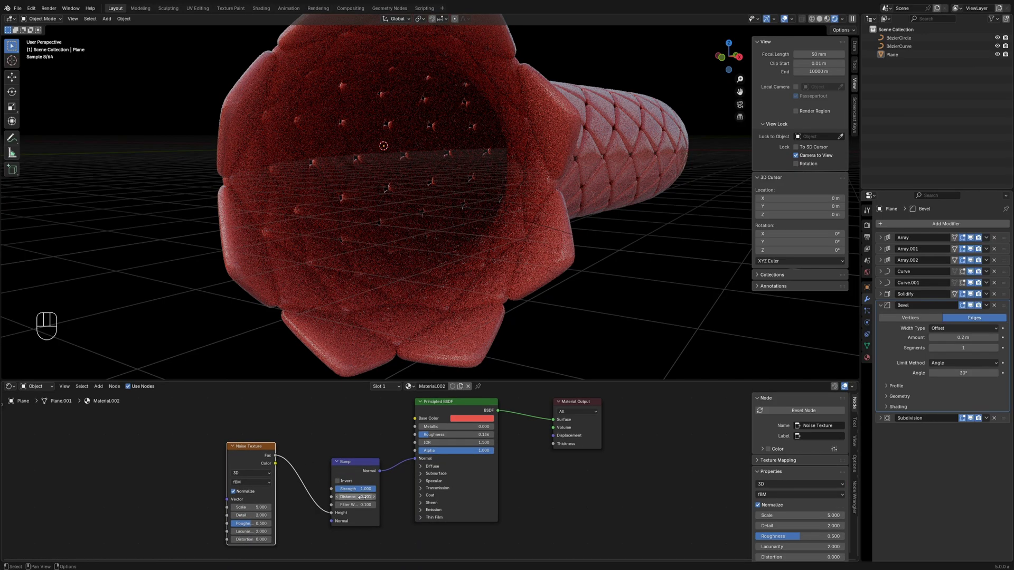
- Set the Bump node's distance to 0.1
double_click(370, 497)
text(0.1)
key(Return)
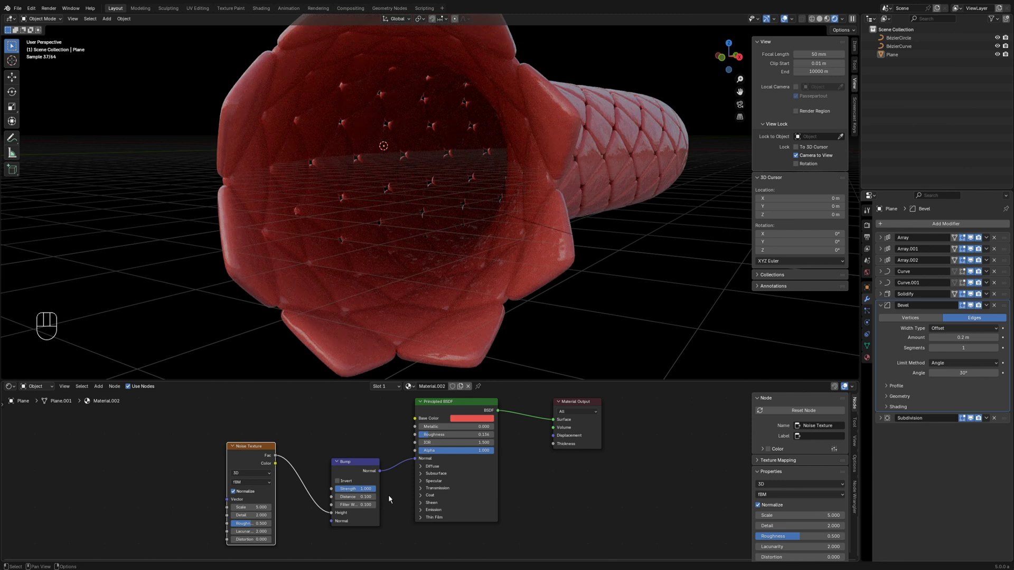
- Try Noise Texture scales of 100 and 30, and settle on a scale of 10
text(10)
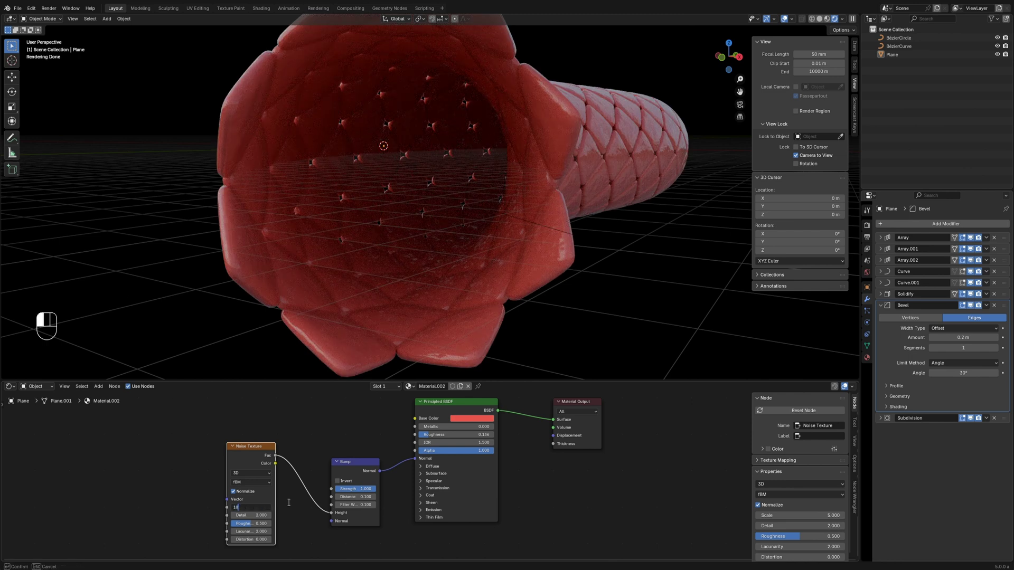
text(0)
key(Return)
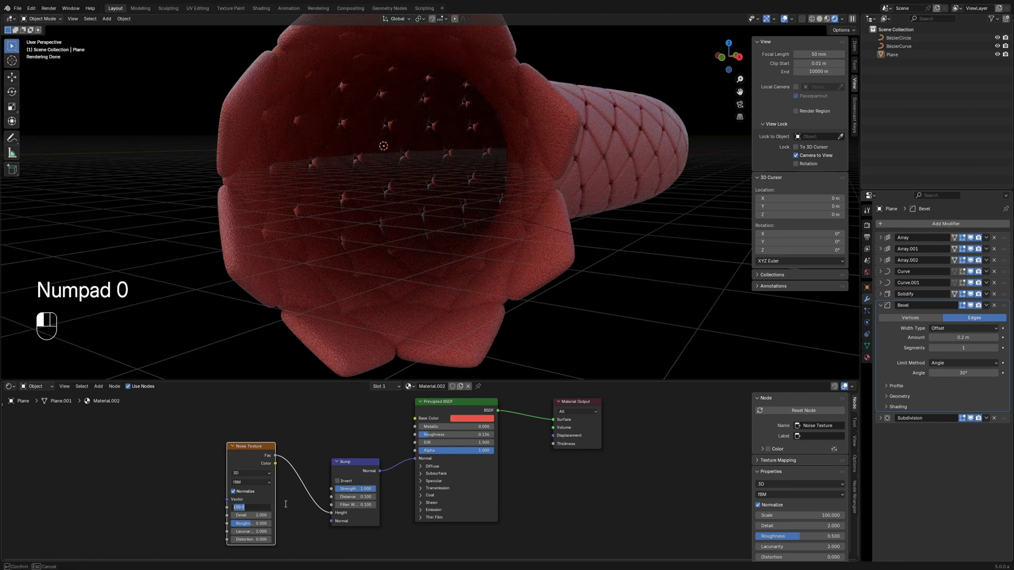
text(30)
key(Return)
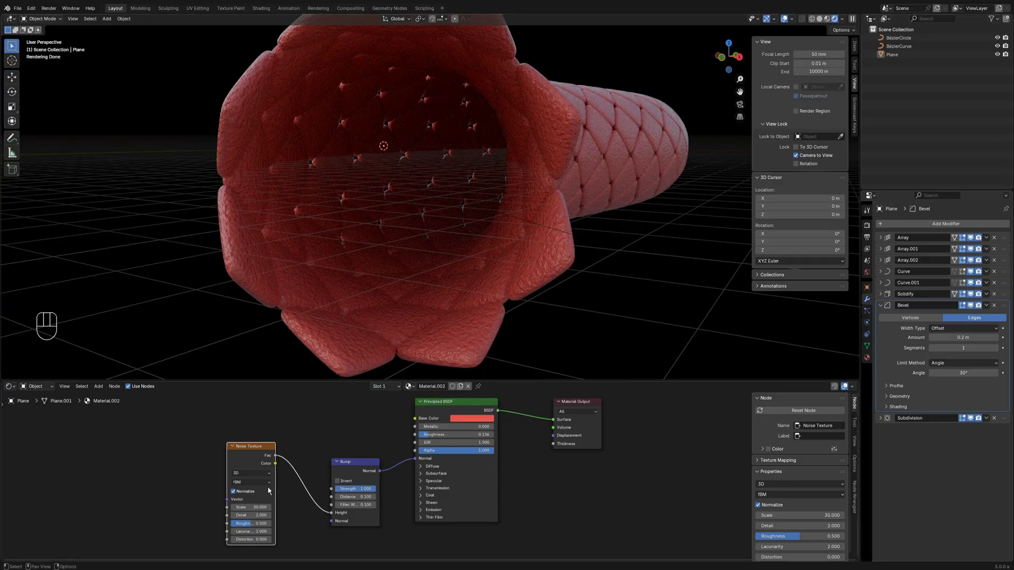
key(Return)
middle_drag(439, 321, 446, 322)
scroll(445, 323, down, 2)
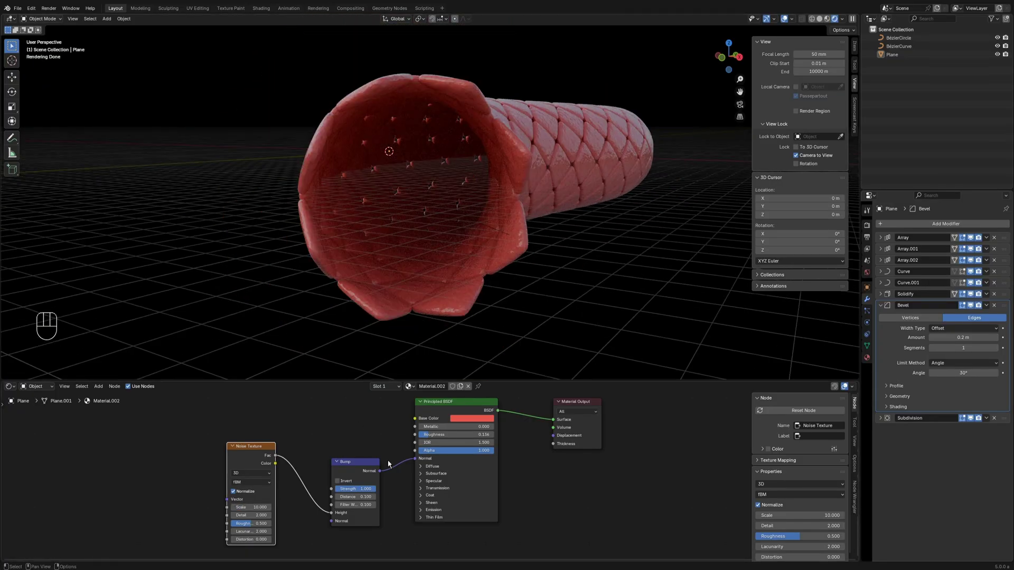
- Expand the Principled BSDF's Subsurface settings and raise the subsurface weight to 1.0
middle_drag(413, 470, 415, 489)
click(423, 493)
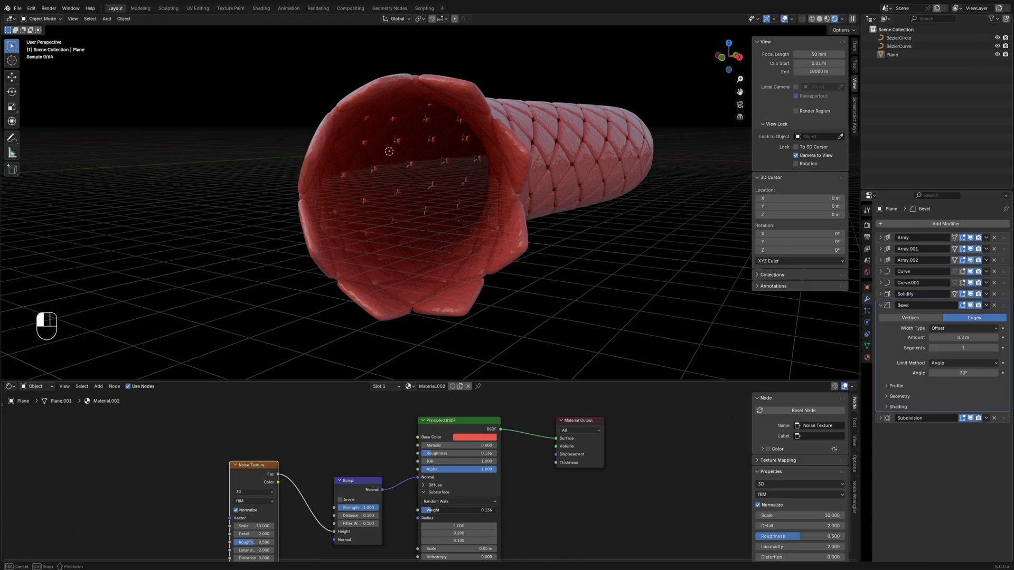
drag(431, 510, 497, 510)
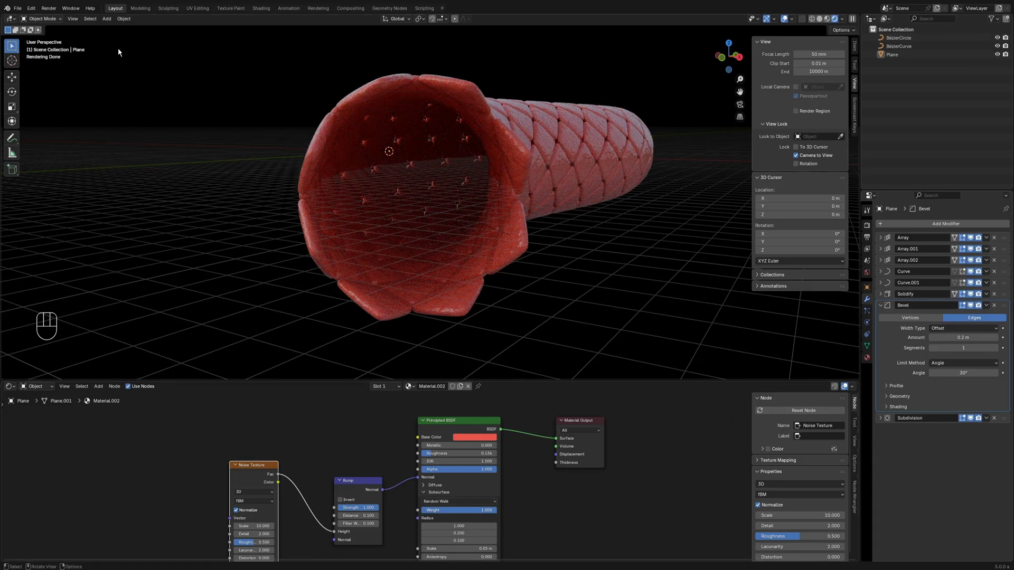
- Add an Area light to the scene and scale it up about four times
click(107, 18)
mouse_move(131, 139)
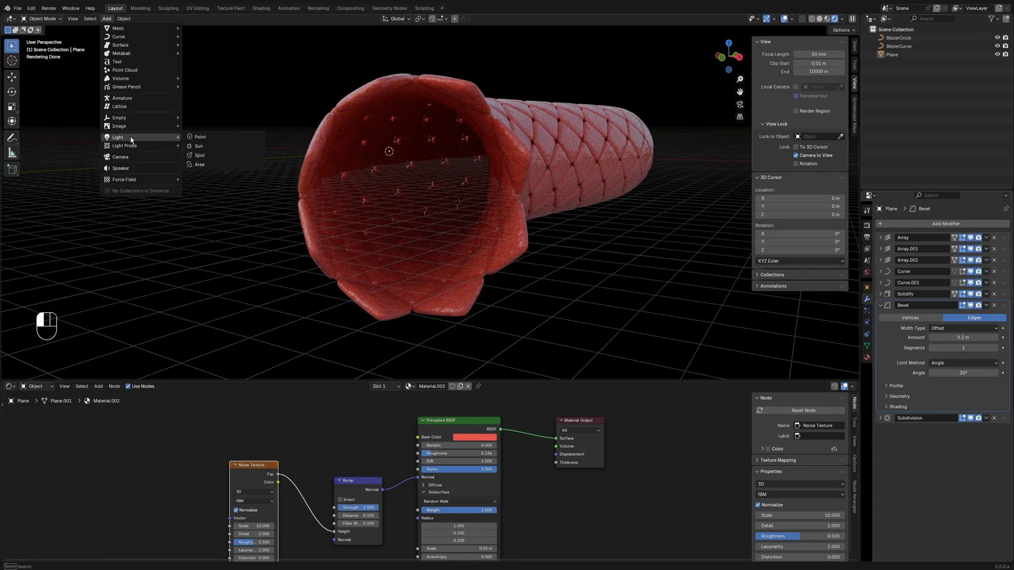
click(211, 164)
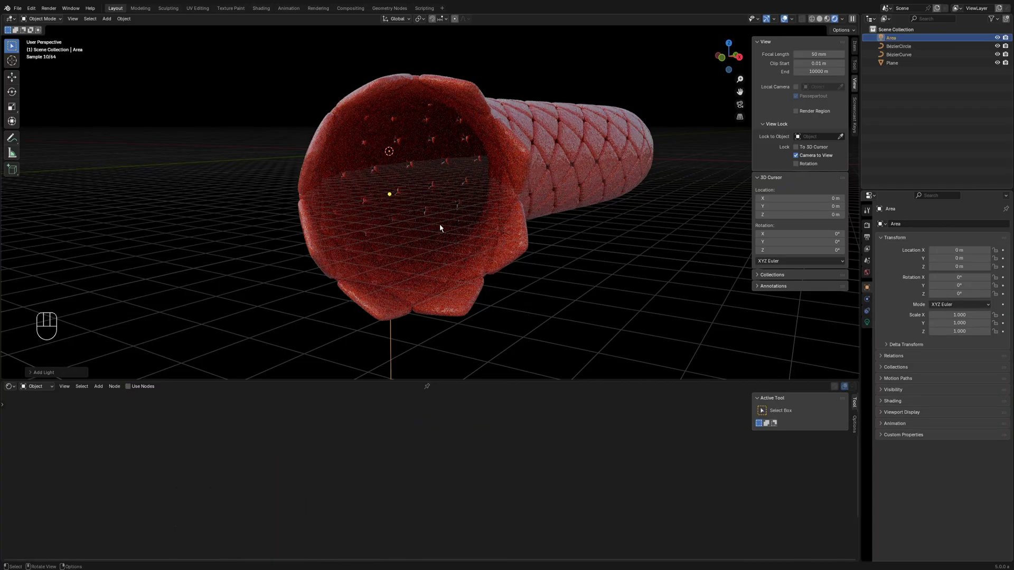
mouse_move(429, 198)
middle_down()
mouse_move(453, 211)
mouse_move(434, 198)
middle_up()
key(s)
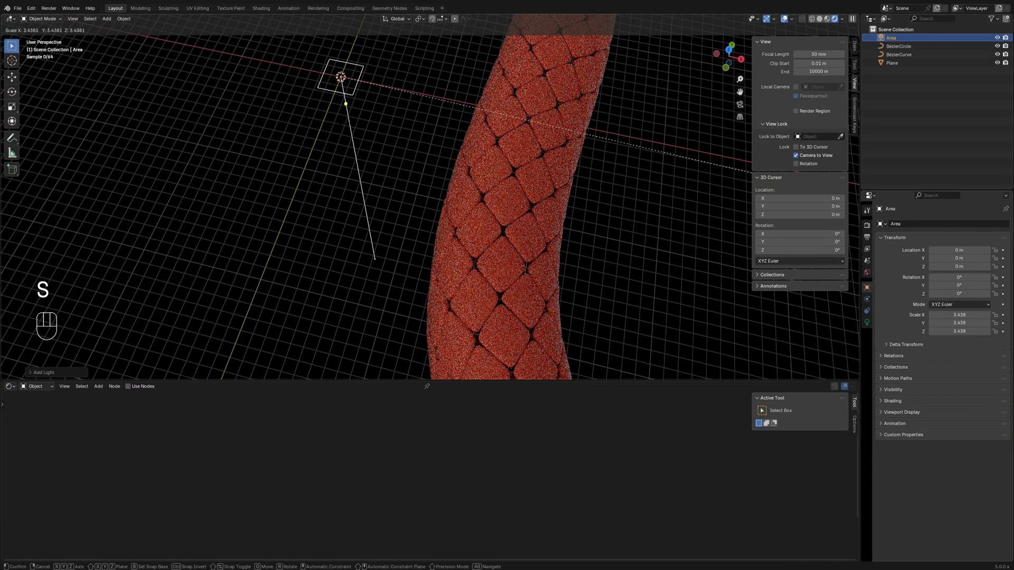
click(575, 196)
- Move the Area light about 18.5 m along the X axis into the scale tube
key(g)
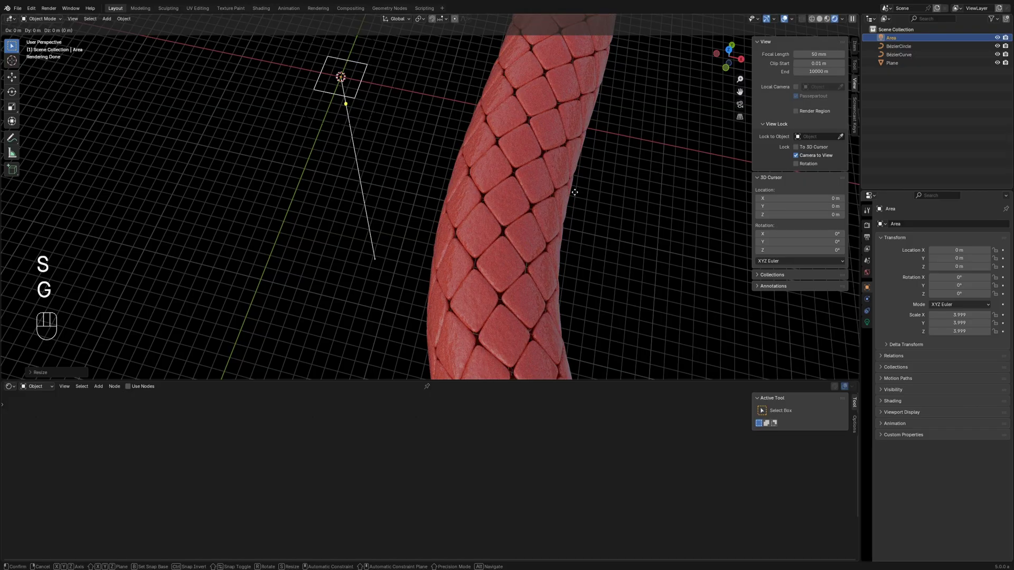
key(x)
click(773, 222)
middle_drag(578, 222, 355, 167)
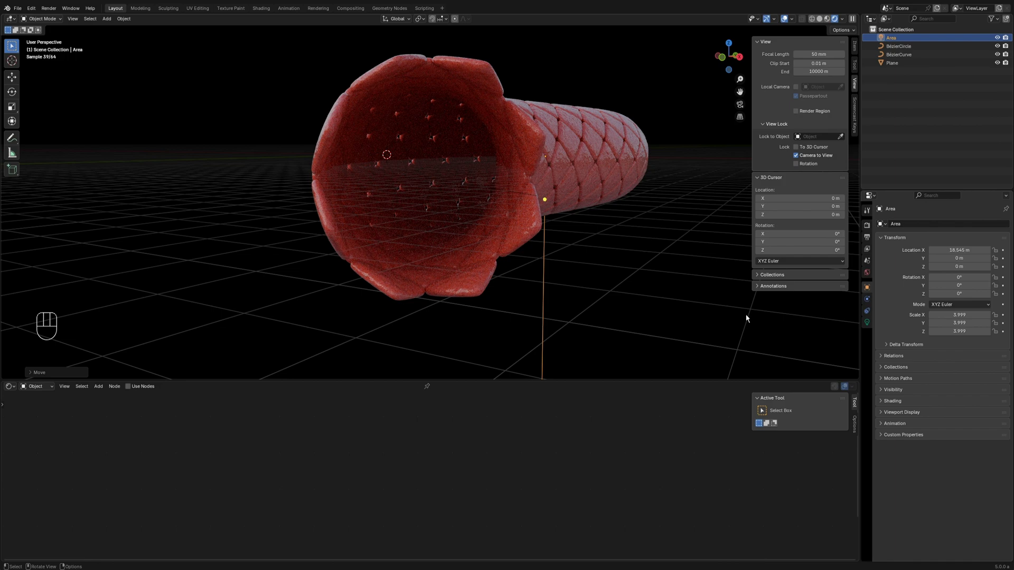
- Set the Area light's power to 500
click(867, 322)
click(960, 295)
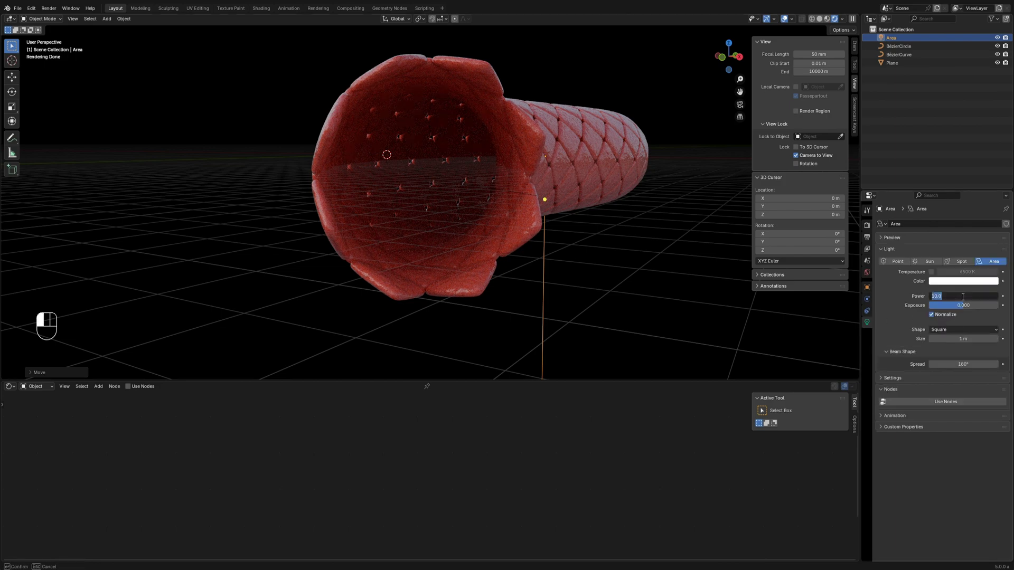
text(500)
key(Return)
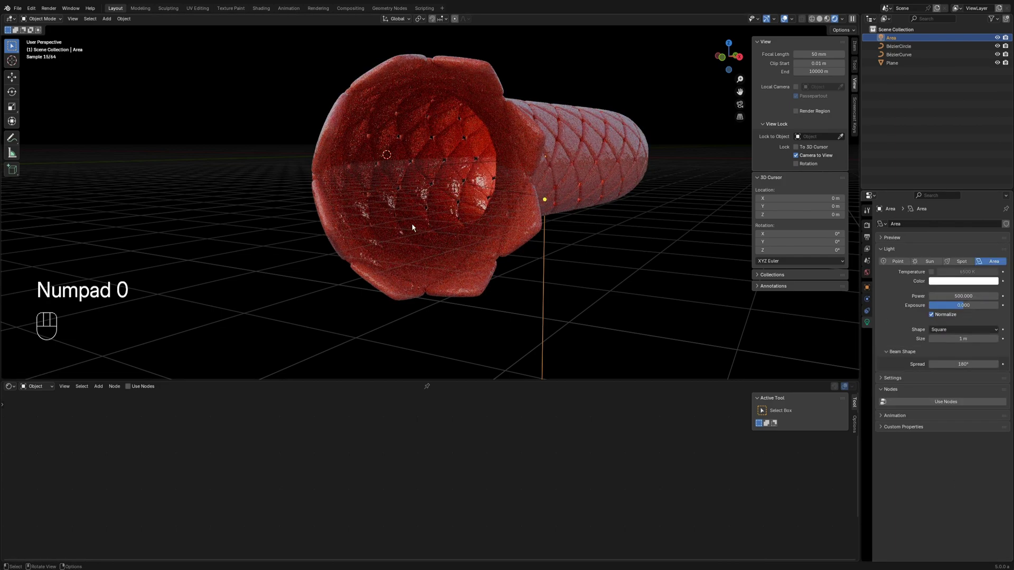
- In top view, move the Area light along the inside of the scale tube toward its near open end
middle_drag(462, 204, 457, 224)
key(grave)
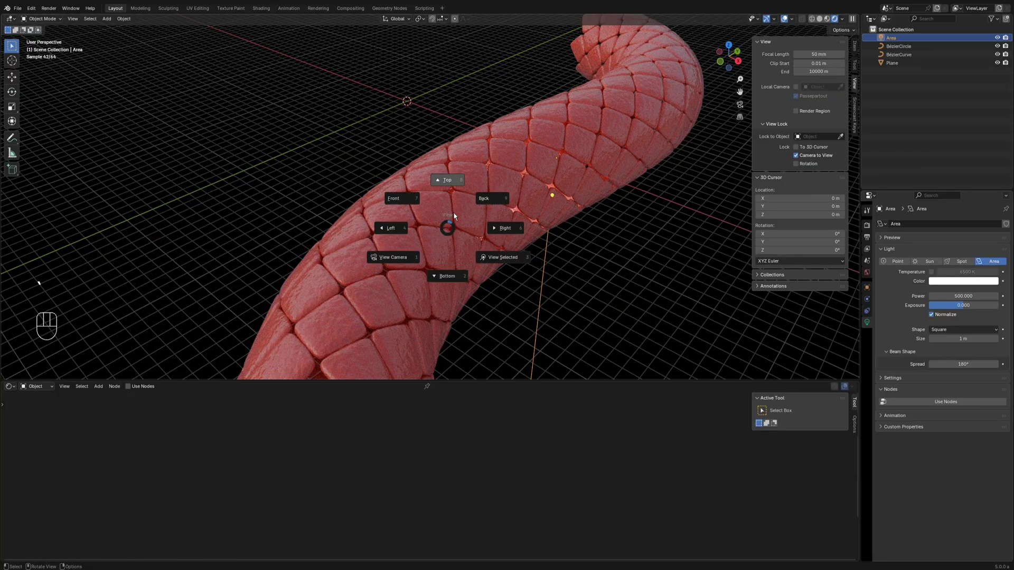
click(453, 190)
scroll(453, 191, down, 3)
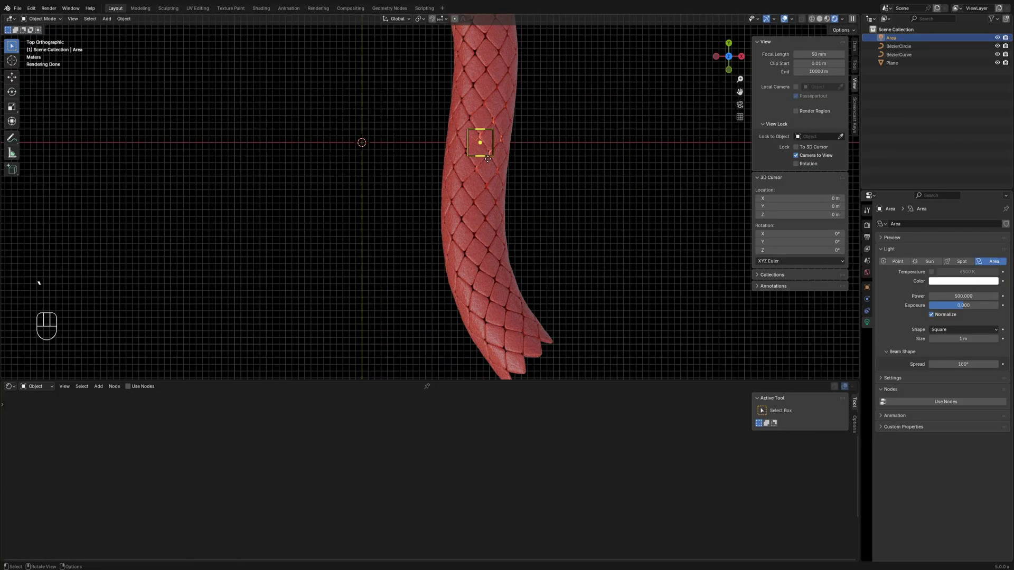
key(g)
click(481, 231)
- Raise the Area light along the Z axis toward the upper part of the tube's interior
middle_drag(503, 299, 429, 236)
scroll(464, 204, up, 6)
key(g)
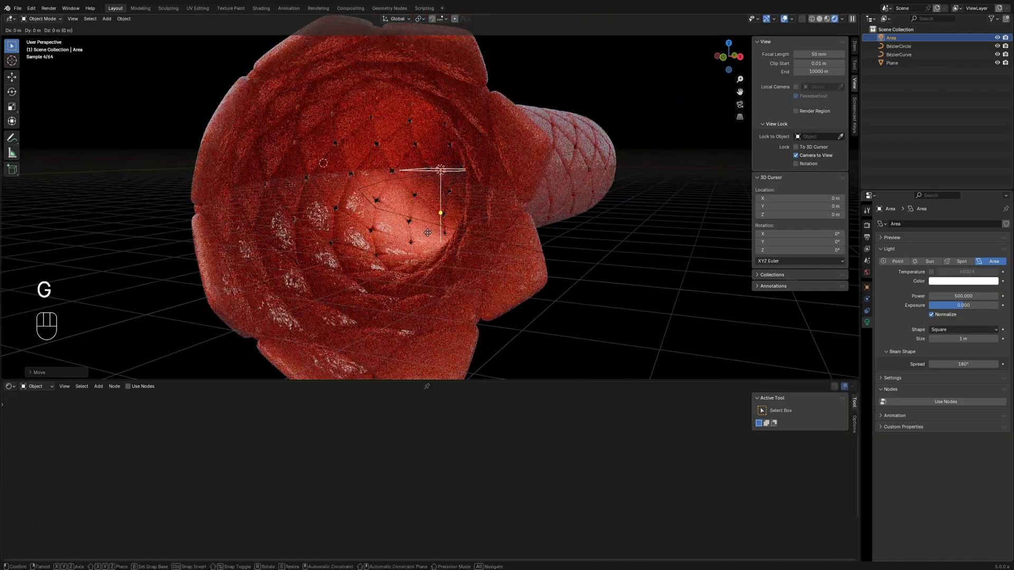
key(z)
click(544, 265)
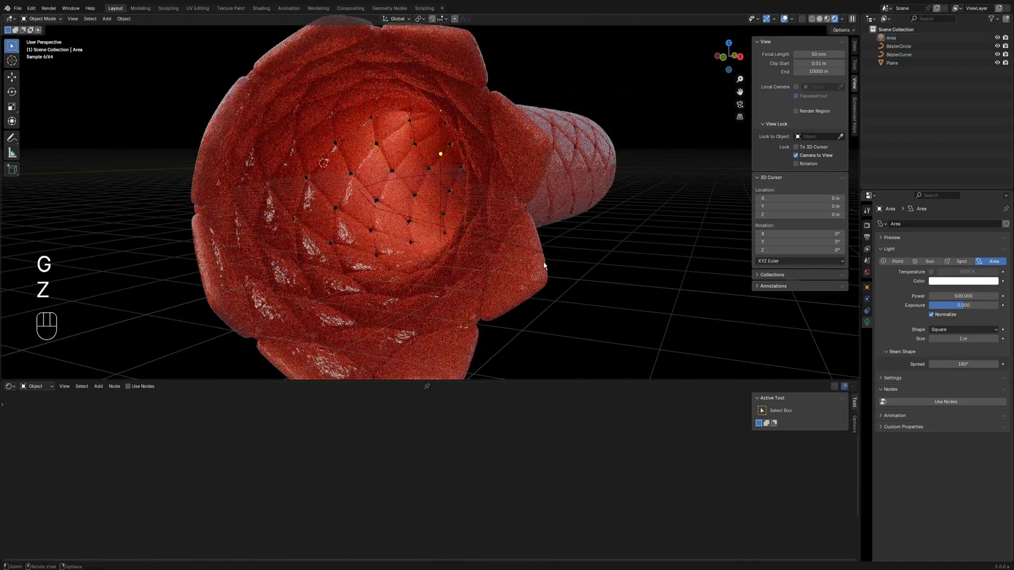
middle_drag(454, 255, 432, 273)
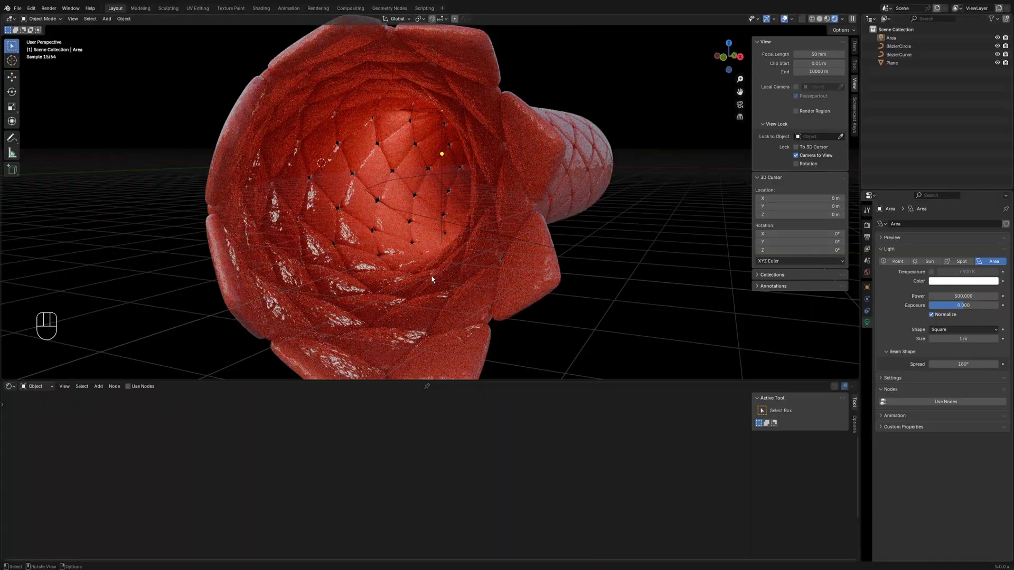
- Move the scale material's Noise Texture and Bump nodes clear of the Principled BSDF and raise its roughness to about 0.3
click(401, 339)
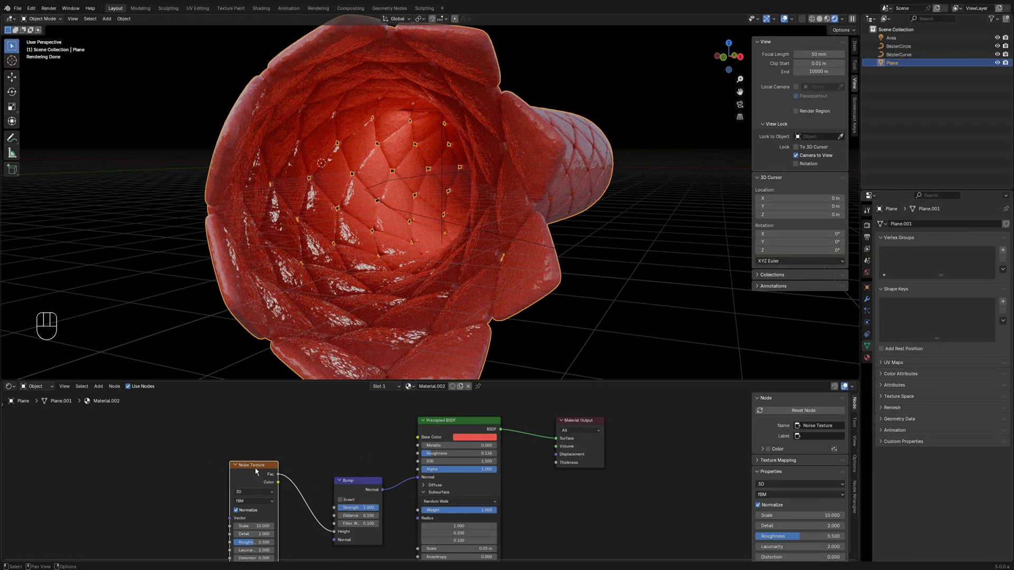
drag(255, 468, 209, 543)
drag(363, 486, 344, 542)
drag(430, 453, 463, 453)
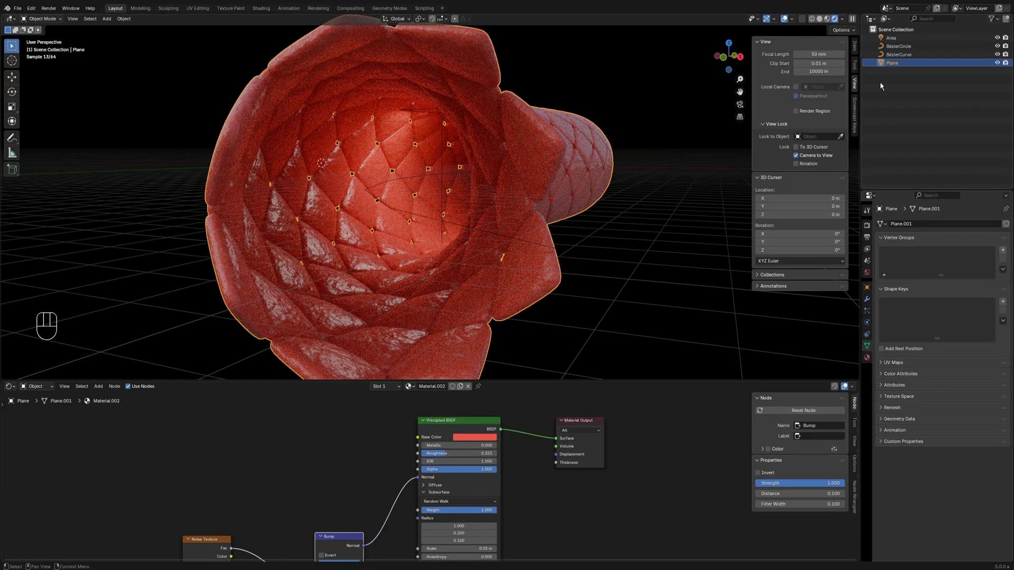
- Change the Area light's color to a pale peach, #FFD4BE
click(892, 37)
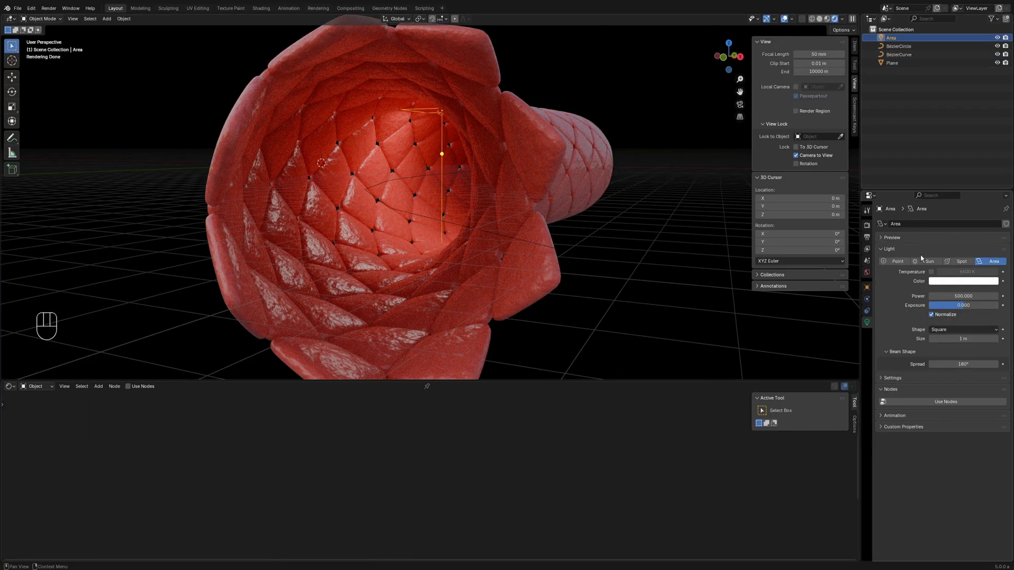
click(941, 286)
drag(959, 197, 952, 193)
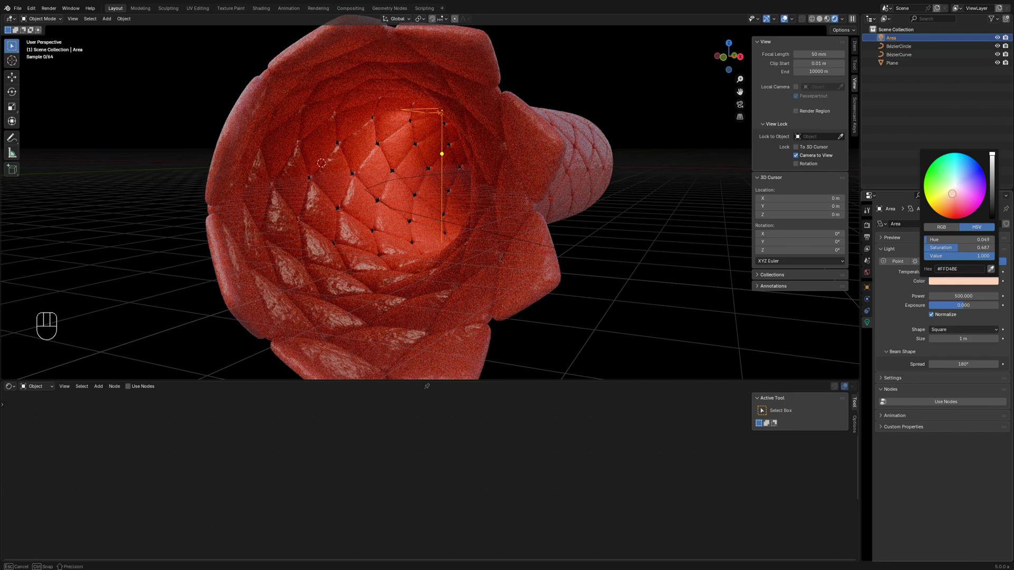
- Switch the viewport to solid shading and open the Bézier curve that guides the tube in Edit Mode
mouse_move(465, 243)
middle_down()
mouse_move(492, 233)
mouse_move(451, 241)
mouse_move(458, 272)
mouse_move(415, 277)
mouse_move(446, 300)
middle_up()
scroll(458, 257, down, 4)
scroll(446, 246, up, 4)
click(821, 20)
scroll(408, 270, down, 4)
scroll(423, 282, up, 3)
scroll(446, 299, down, 2)
click(499, 353)
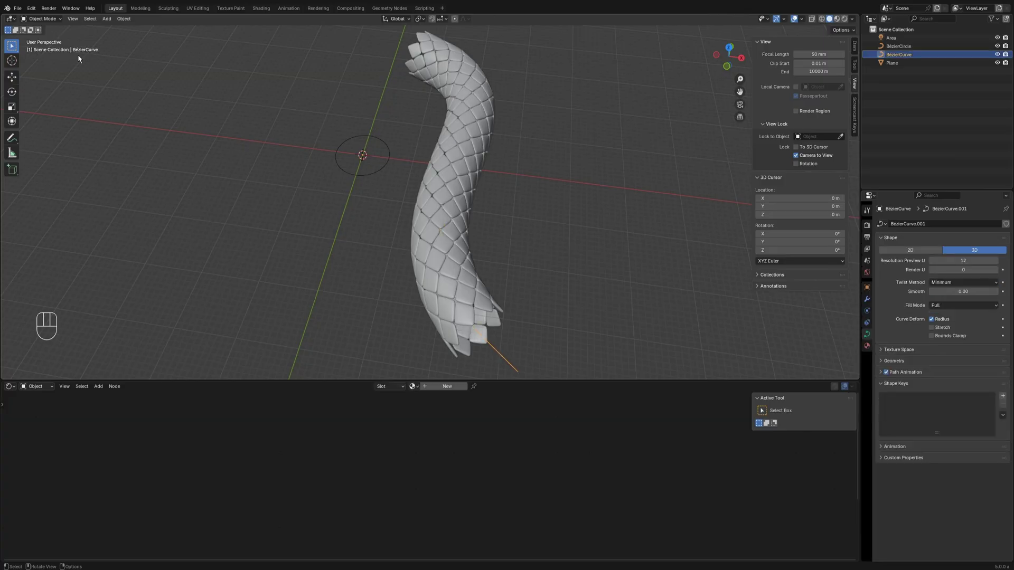
click(42, 19)
scroll(413, 272, down, 2)
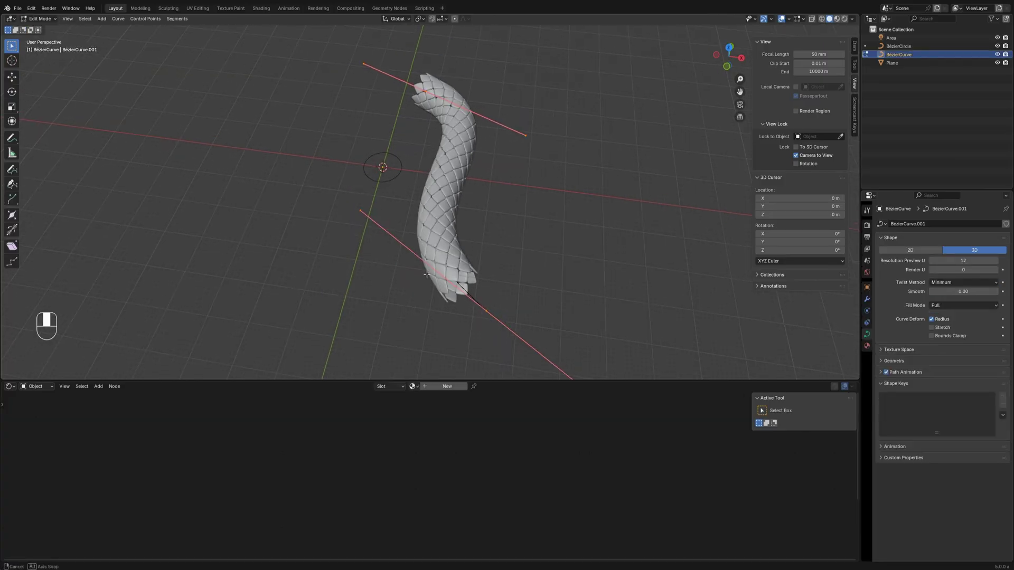
- Select the curve's control point at the tube's near end and move it toward negative X in top view
middle_drag(415, 275, 430, 312)
drag(542, 344, 462, 297)
key(grave)
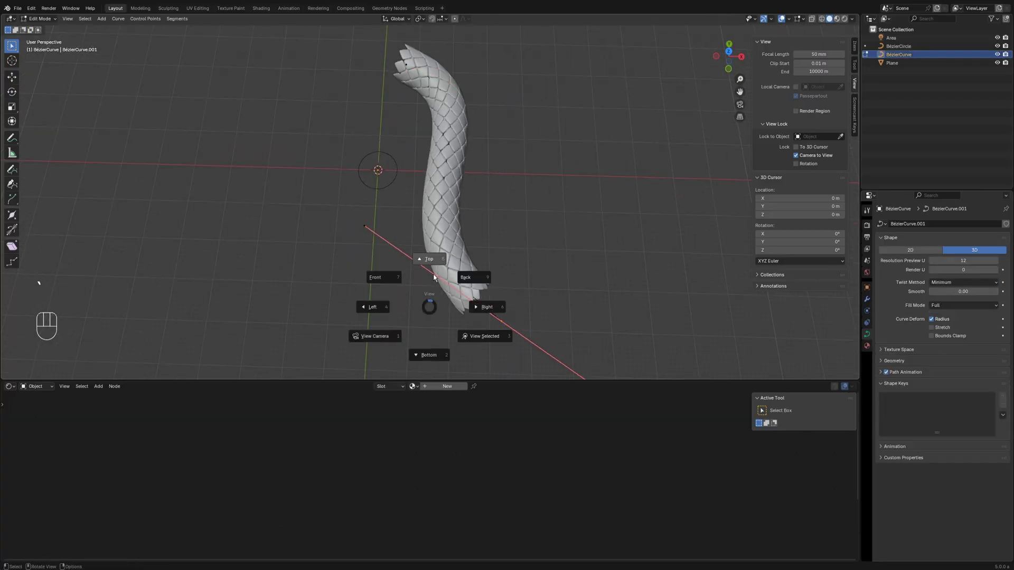
click(435, 263)
key(g)
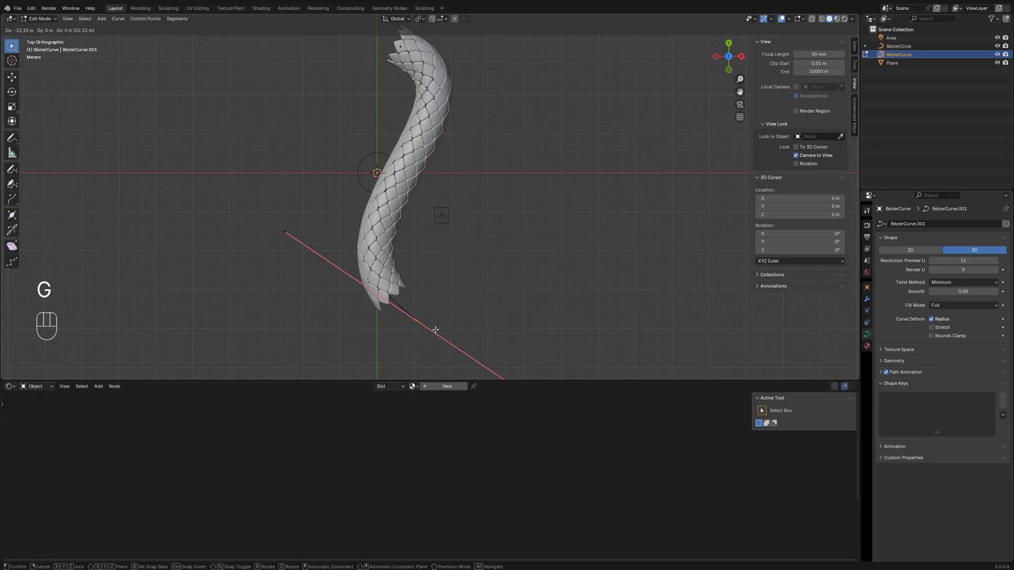
click(358, 328)
- Move that control point's outer handle across to positive X to bend the tube into an arc, and return to Object Mode
drag(245, 211, 285, 241)
key(g)
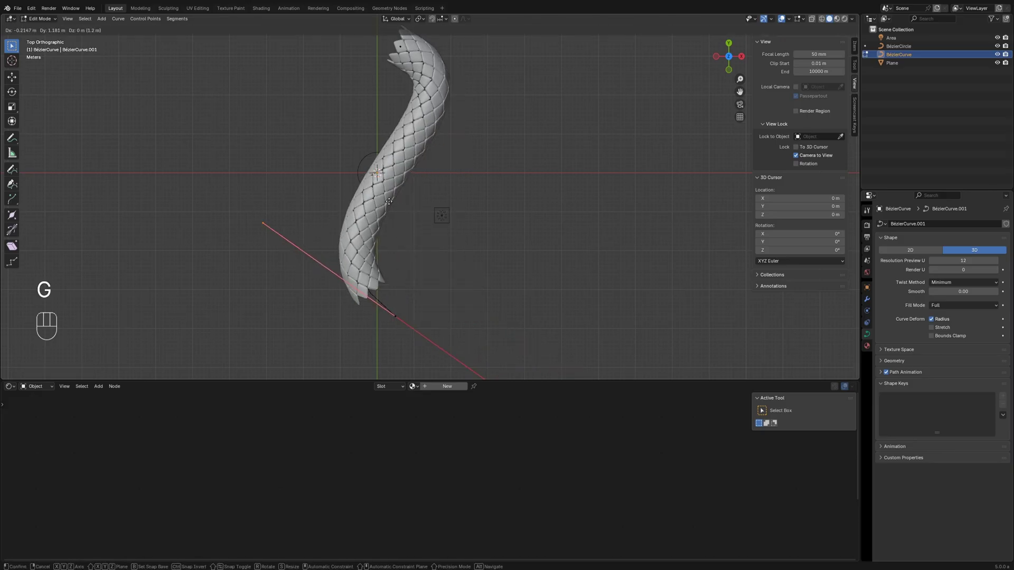
click(516, 204)
click(36, 19)
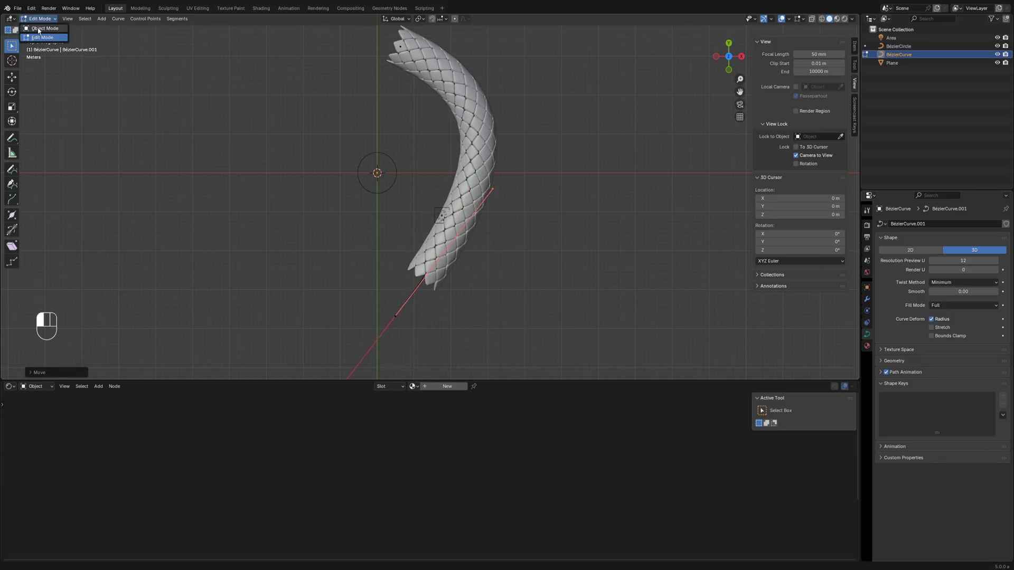
click(38, 28)
- Move the Area light in top view back inside the newly bent section of the tube
scroll(438, 274, up, 2)
click(441, 222)
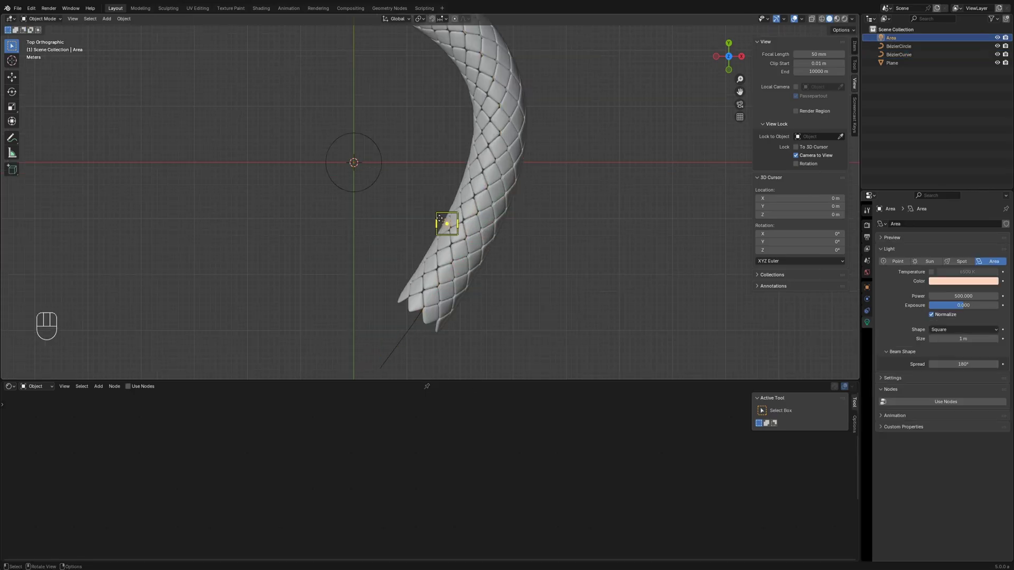
key(g)
click(490, 161)
middle_drag(503, 268, 524, 236)
scroll(526, 203, up, 3)
scroll(543, 230, up, 5)
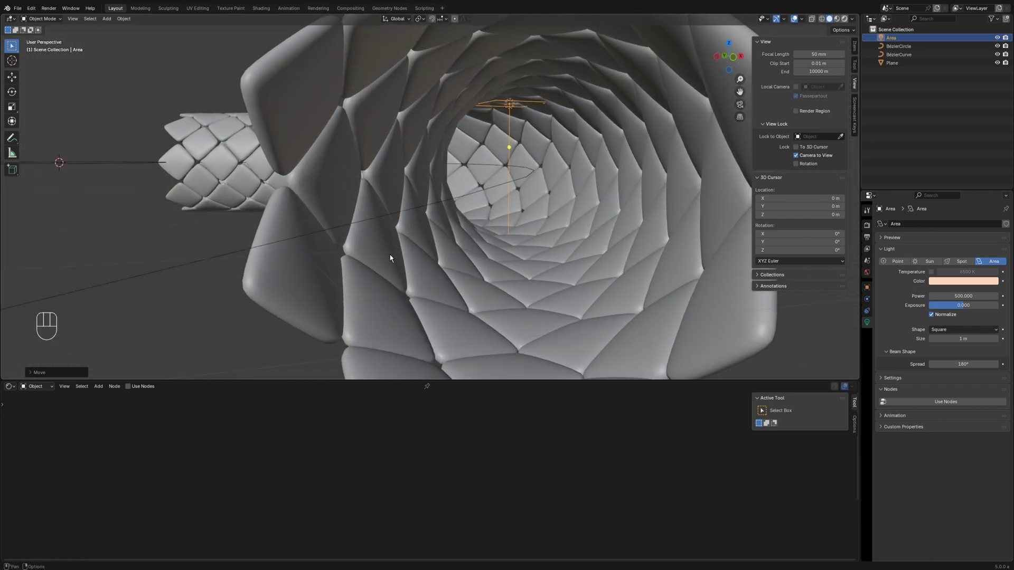
- Switch to rendered shading, shift the Area light slightly sideways within the tube opening, and deselect it
key(z)
key(8)
scroll(389, 266, down, 3)
shift+middle_drag(458, 243, 460, 248)
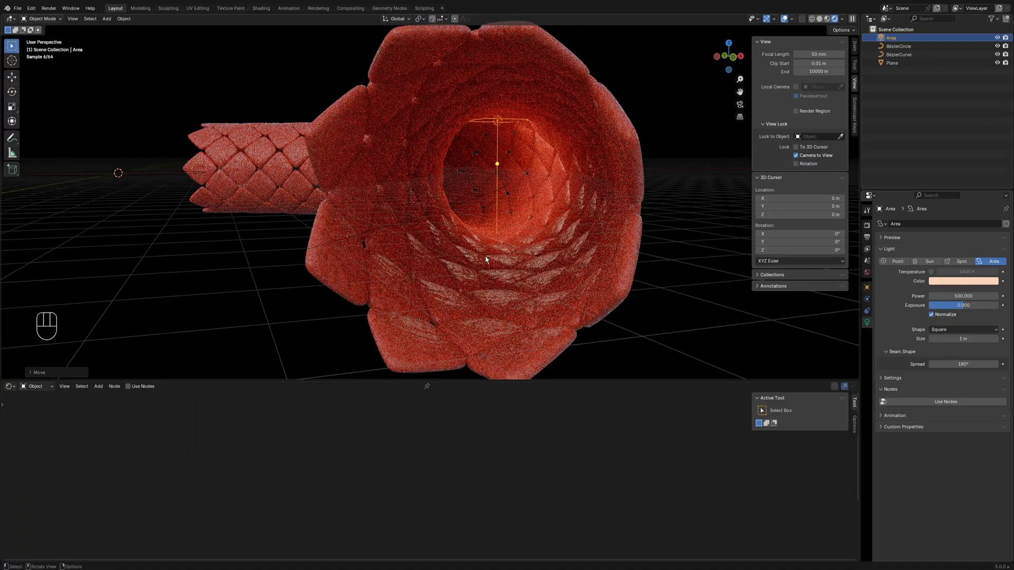
key(g)
click(491, 135)
click(561, 201)
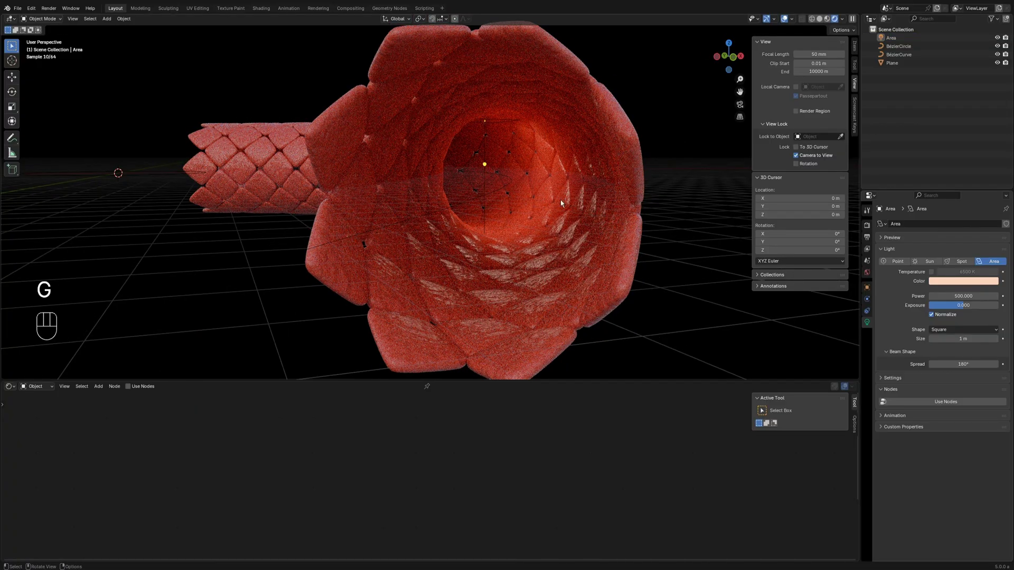
- Add a camera to the scene and look through it
middle_drag(499, 233, 471, 279)
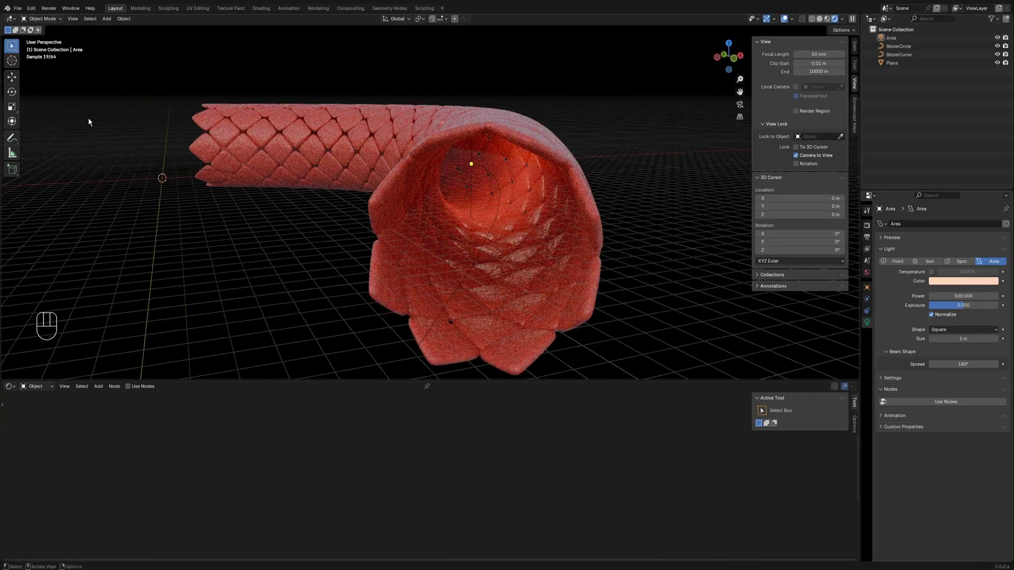
click(109, 19)
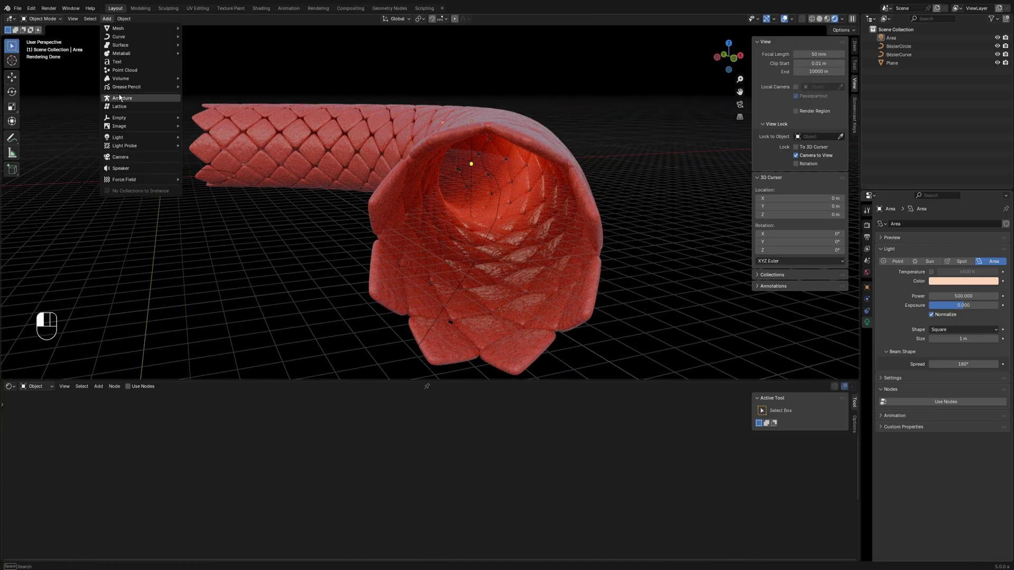
click(128, 158)
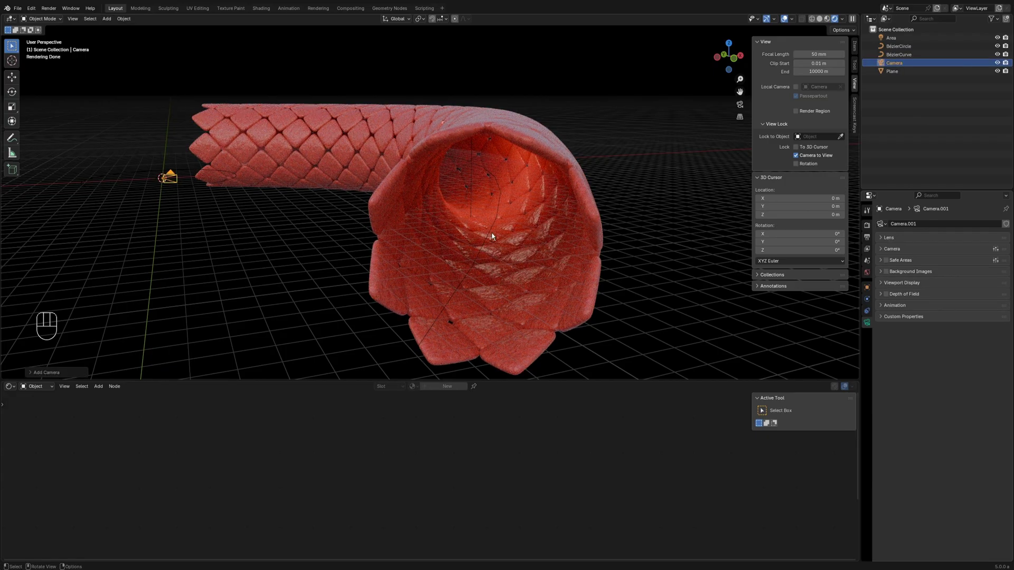
key(KP_0)
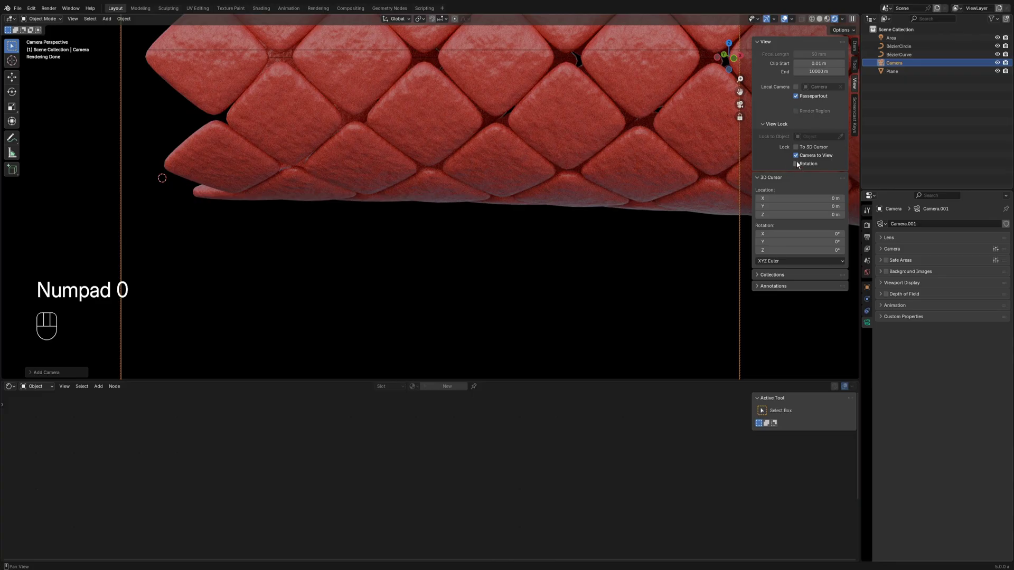
- Use the view-locked camera to frame the tube with its open end facing forward and its far end inside the frame
scroll(530, 233, down, 7)
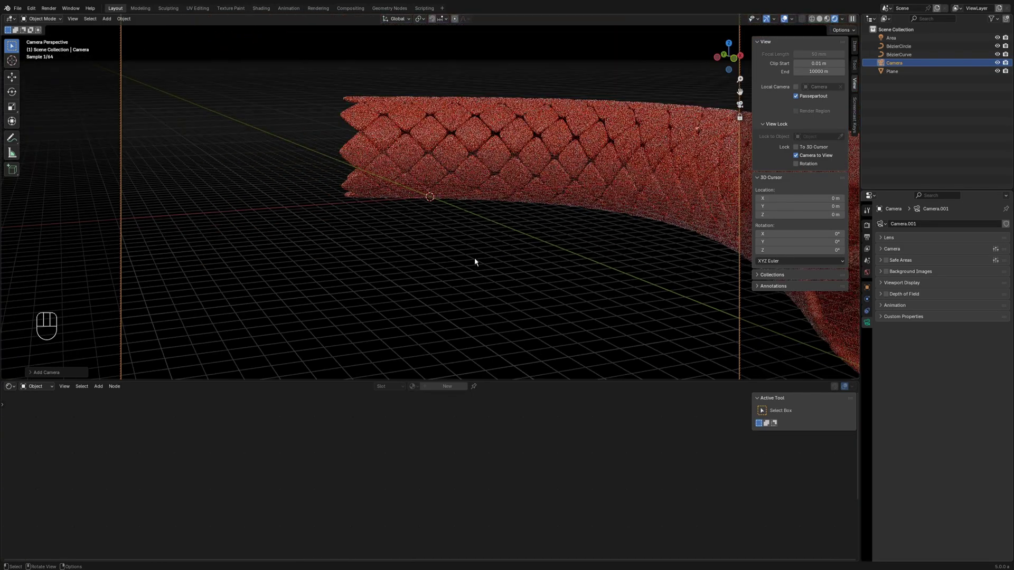
scroll(475, 258, down, 3)
shift+middle_drag(589, 206, 539, 234)
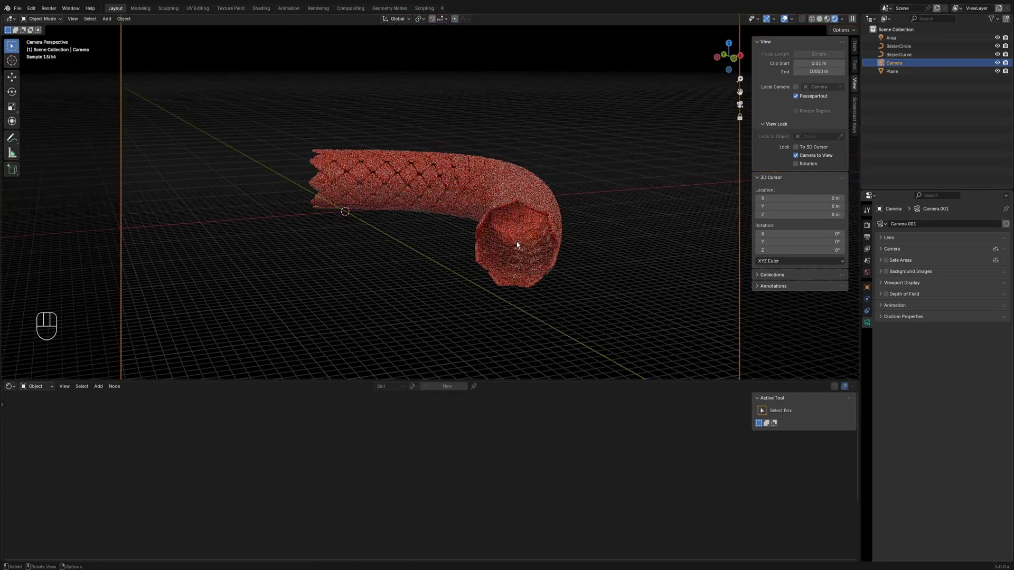
scroll(517, 245, up, 3)
scroll(515, 235, up, 2)
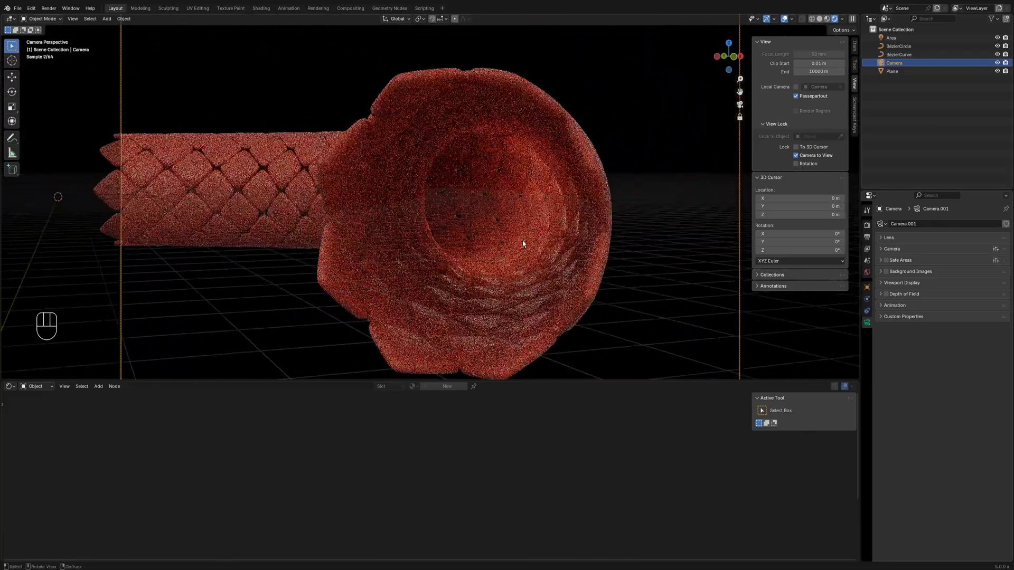
click(625, 251)
scroll(585, 237, up, 1)
scroll(586, 239, up, 1)
scroll(623, 250, up, 1)
scroll(539, 234, down, 1)
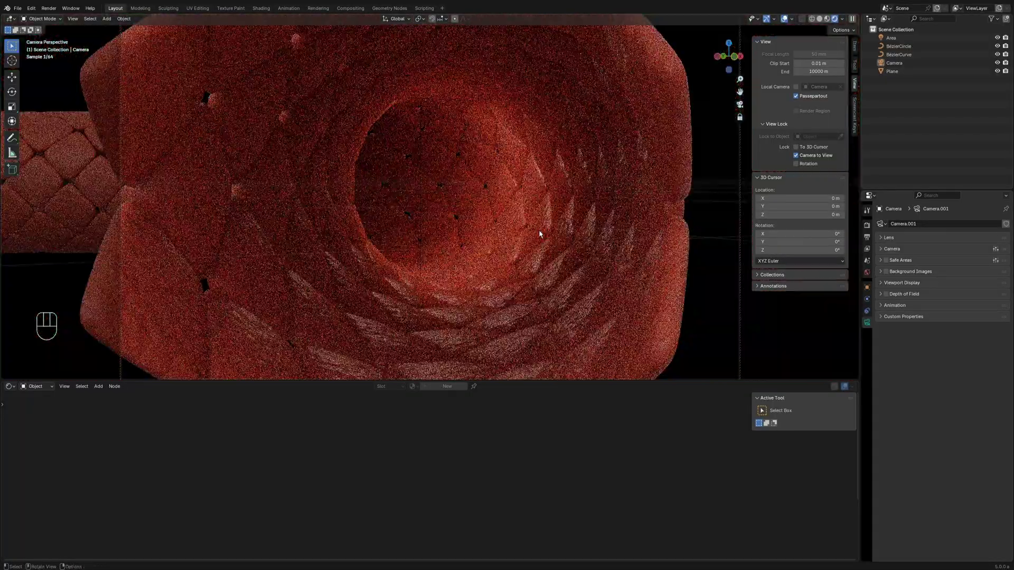
scroll(540, 234, up, 2)
scroll(544, 233, down, 6)
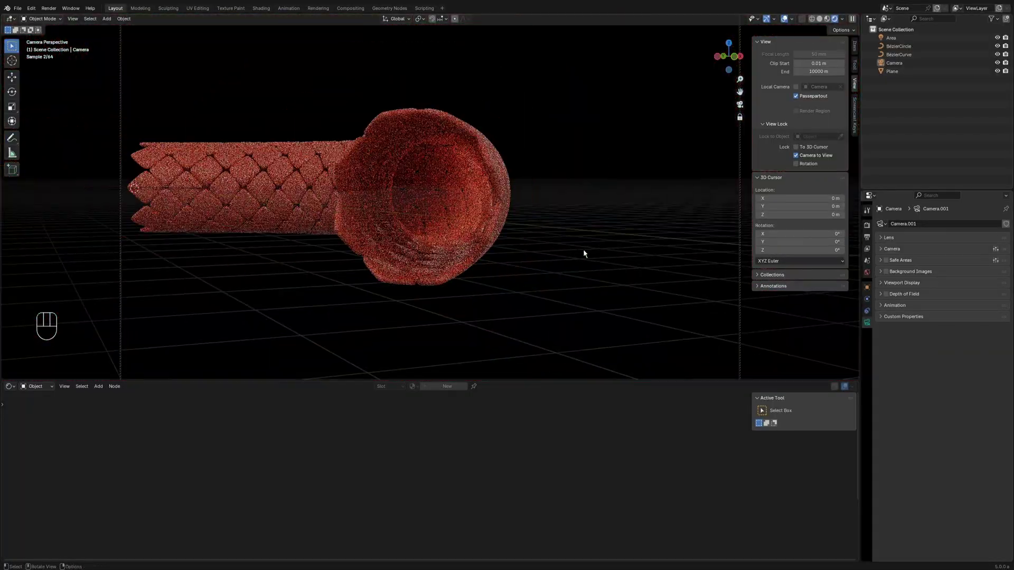
scroll(487, 224, up, 1)
shift+middle_drag(487, 224, 521, 245)
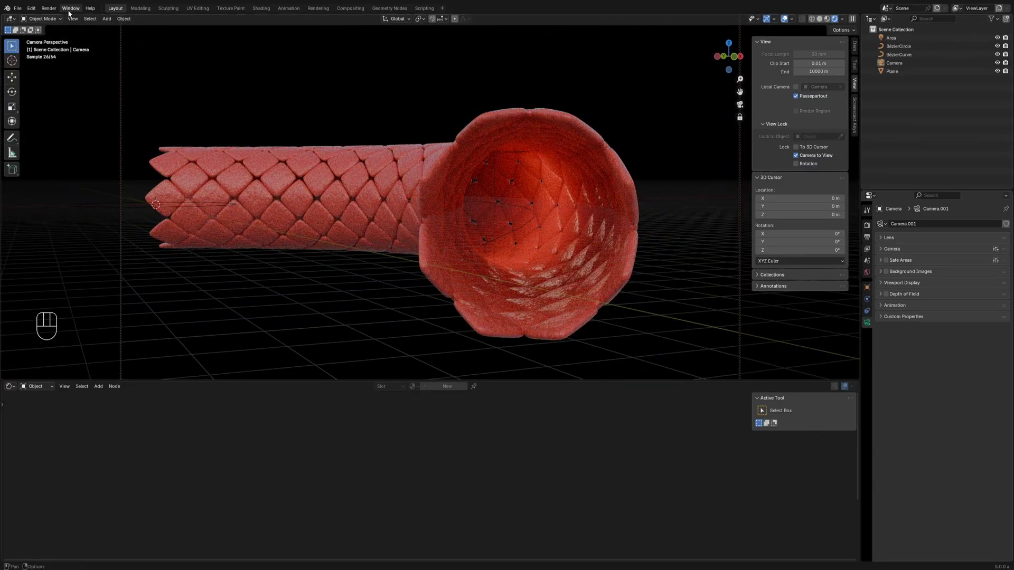
- Render the image from the camera and move the render window fully into view
click(48, 8)
click(61, 18)
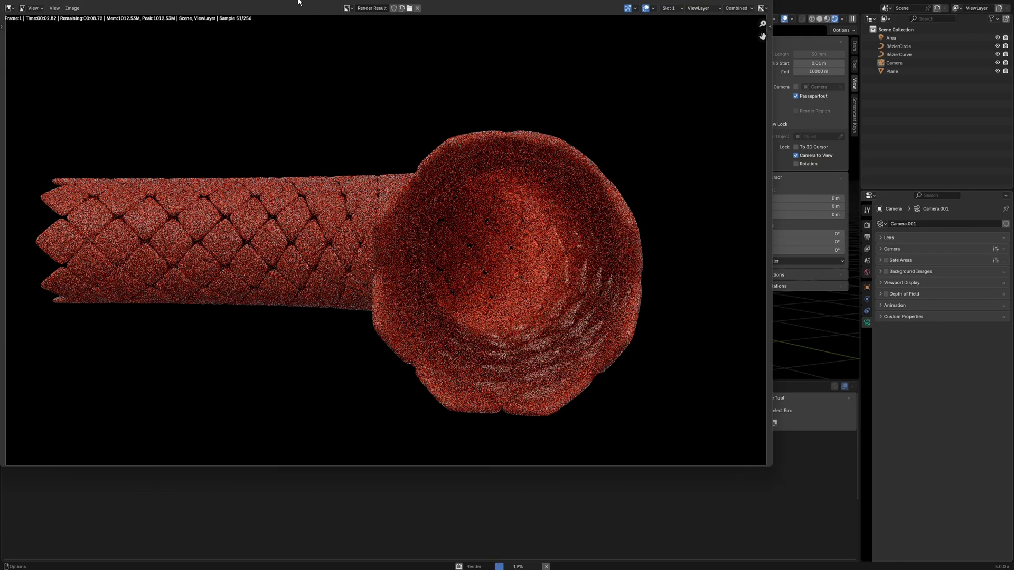
drag(298, 1, 320, 45)
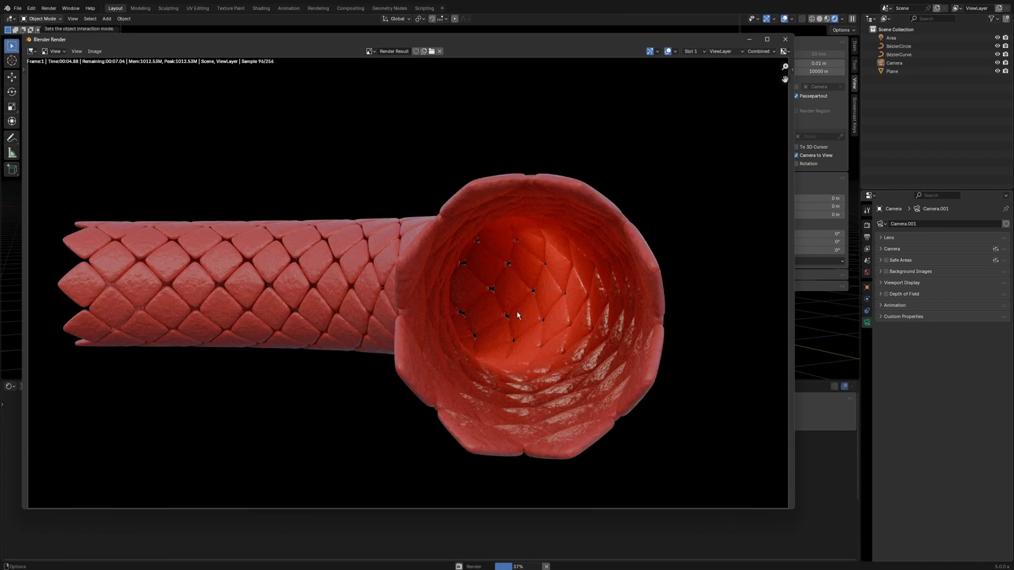